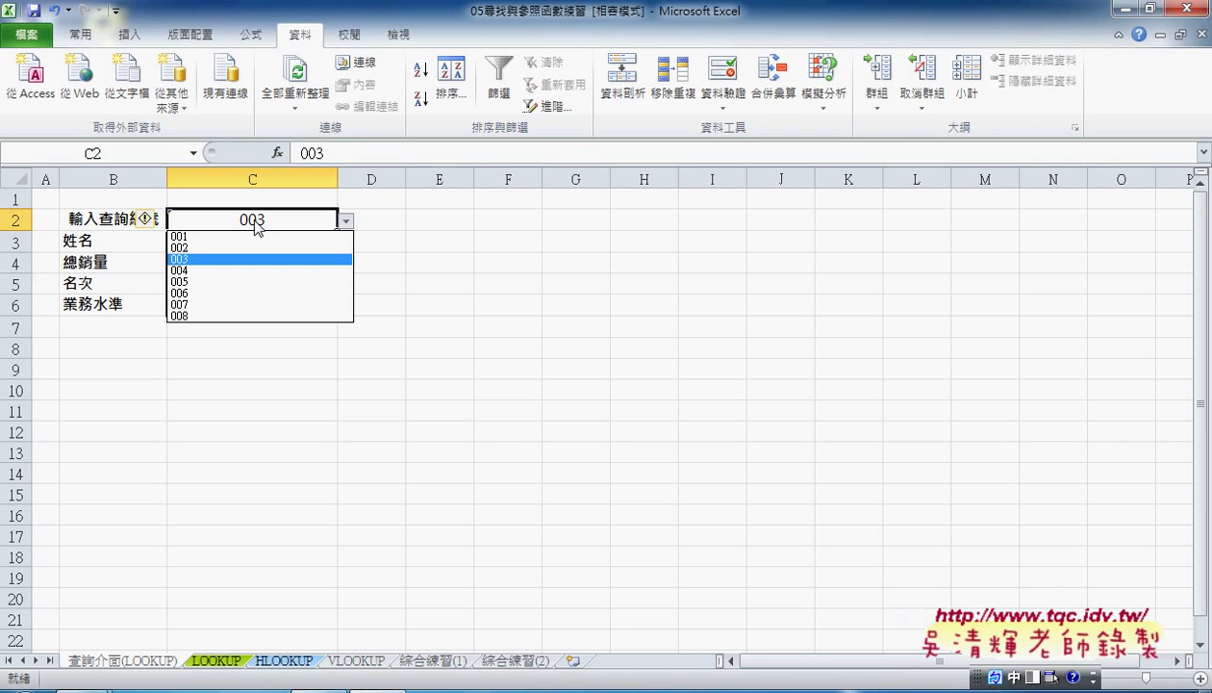
Pick ID 006 from C2's dropdown (after trying 001), then check B2 and C3's LOOKUP formula
left_click(233, 237)
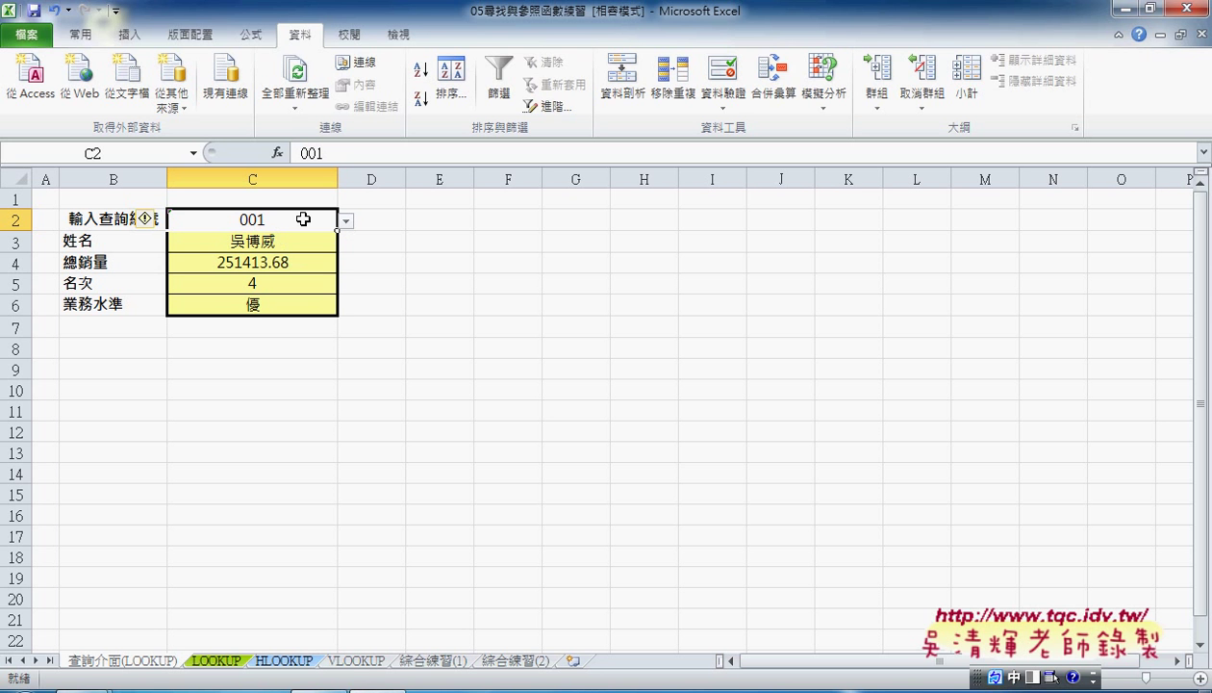
left_click(346, 221)
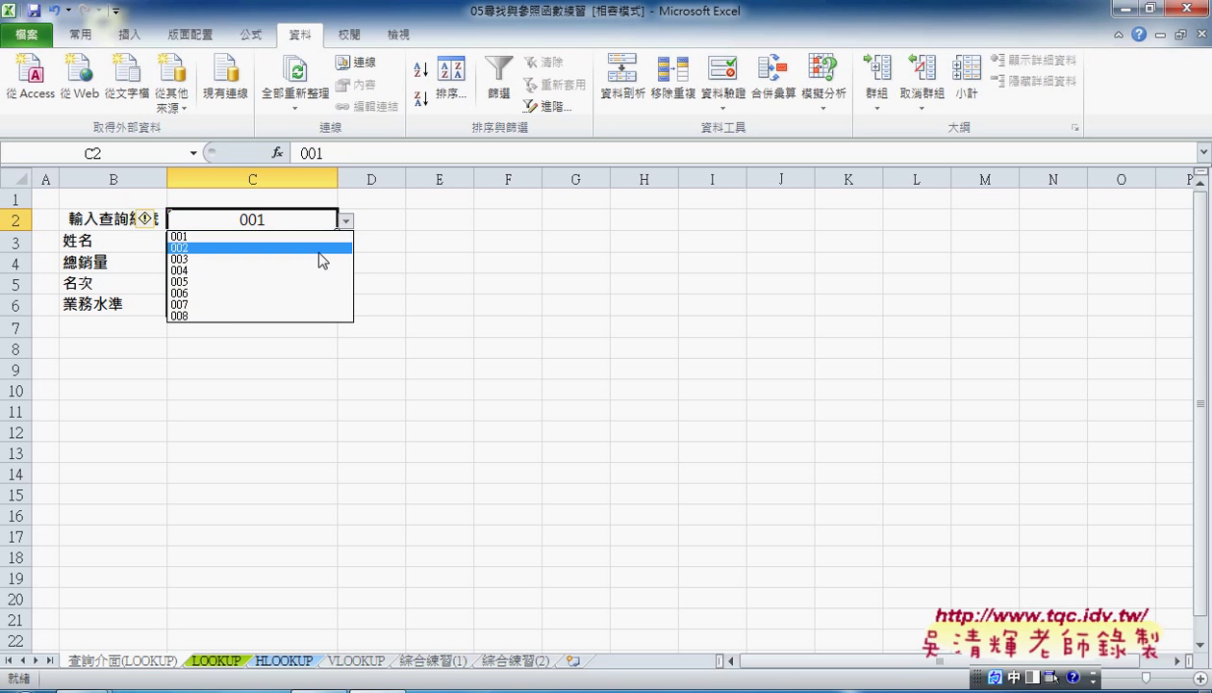
left_click(308, 298)
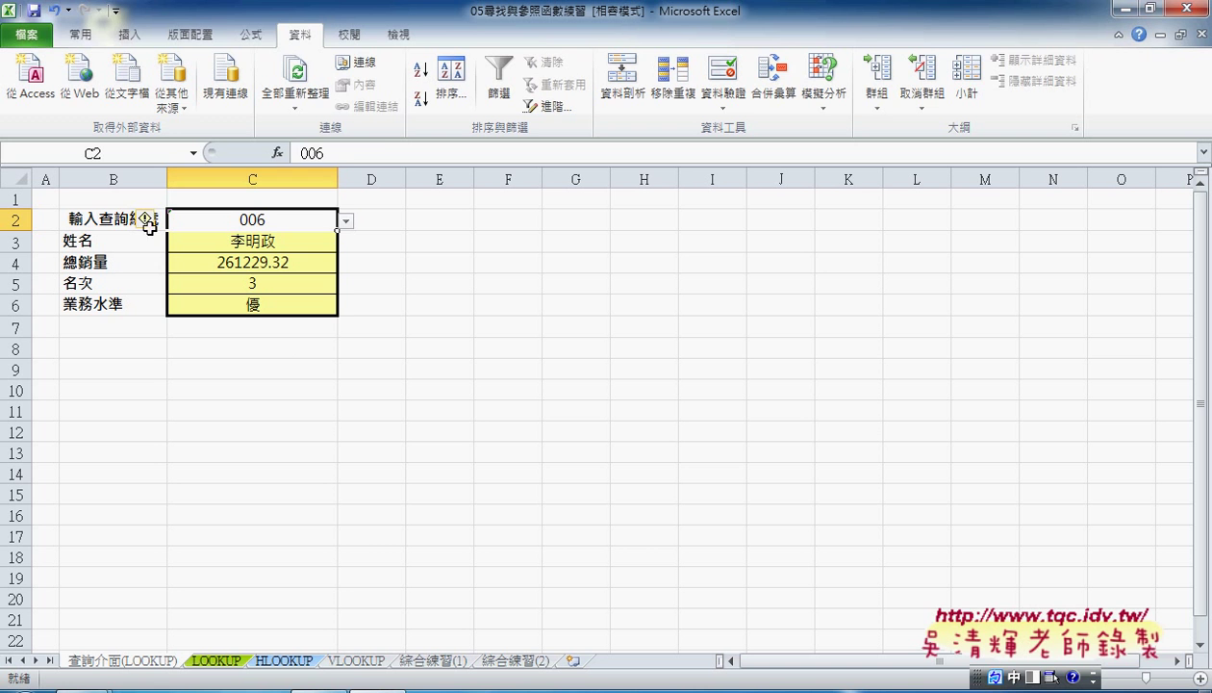
left_click(94, 224)
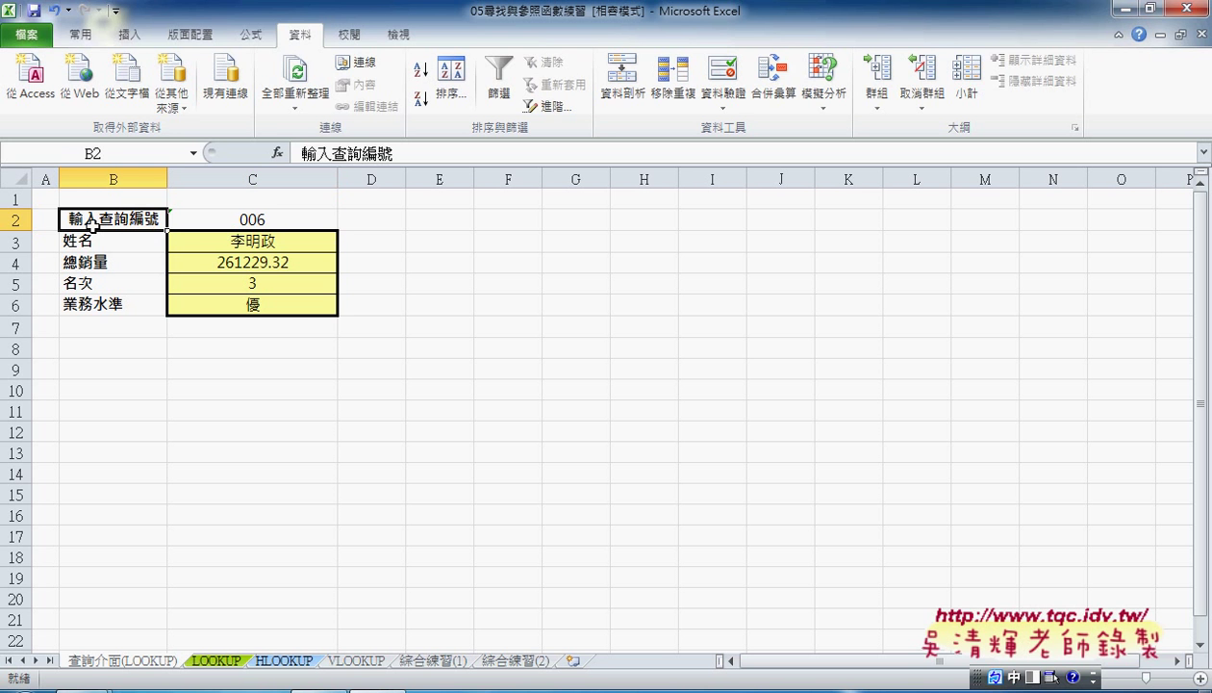
left_click(259, 247)
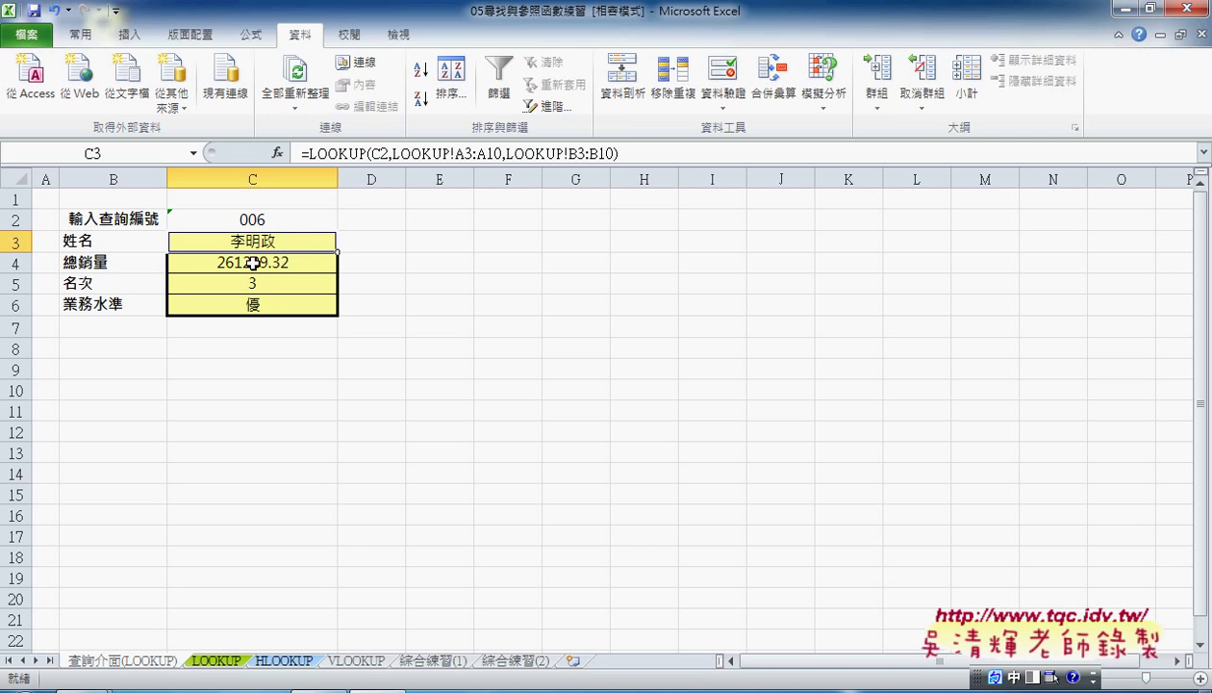
left_click(260, 222)
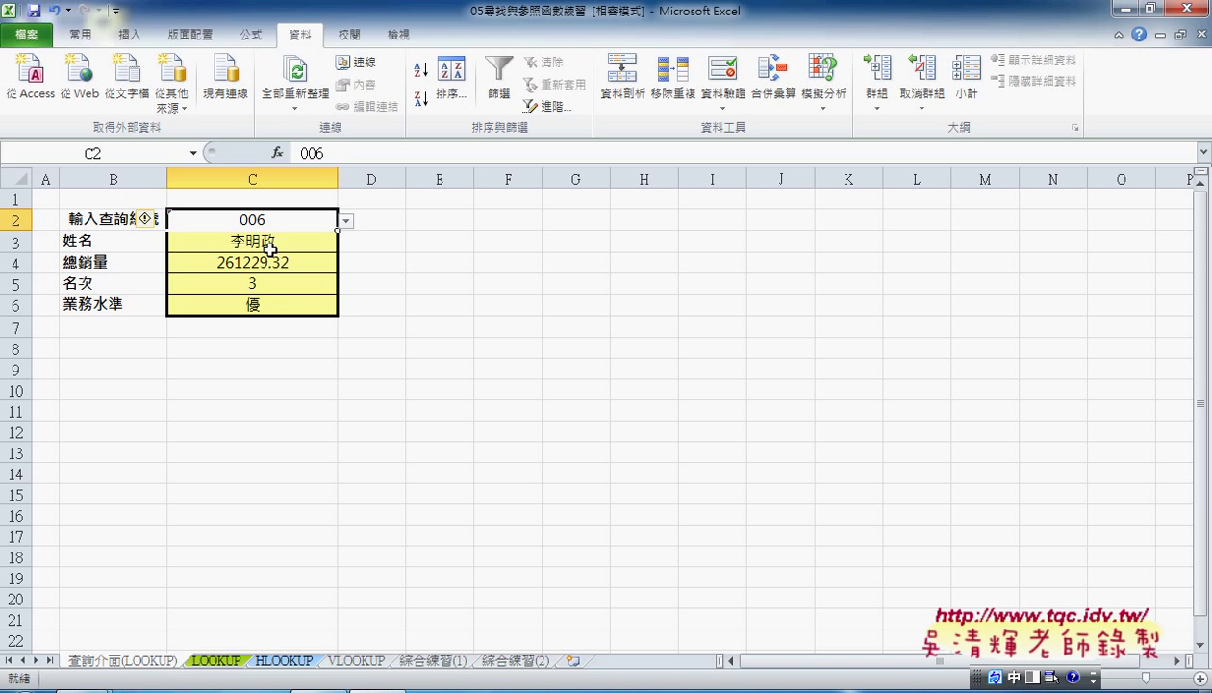
left_click(269, 244)
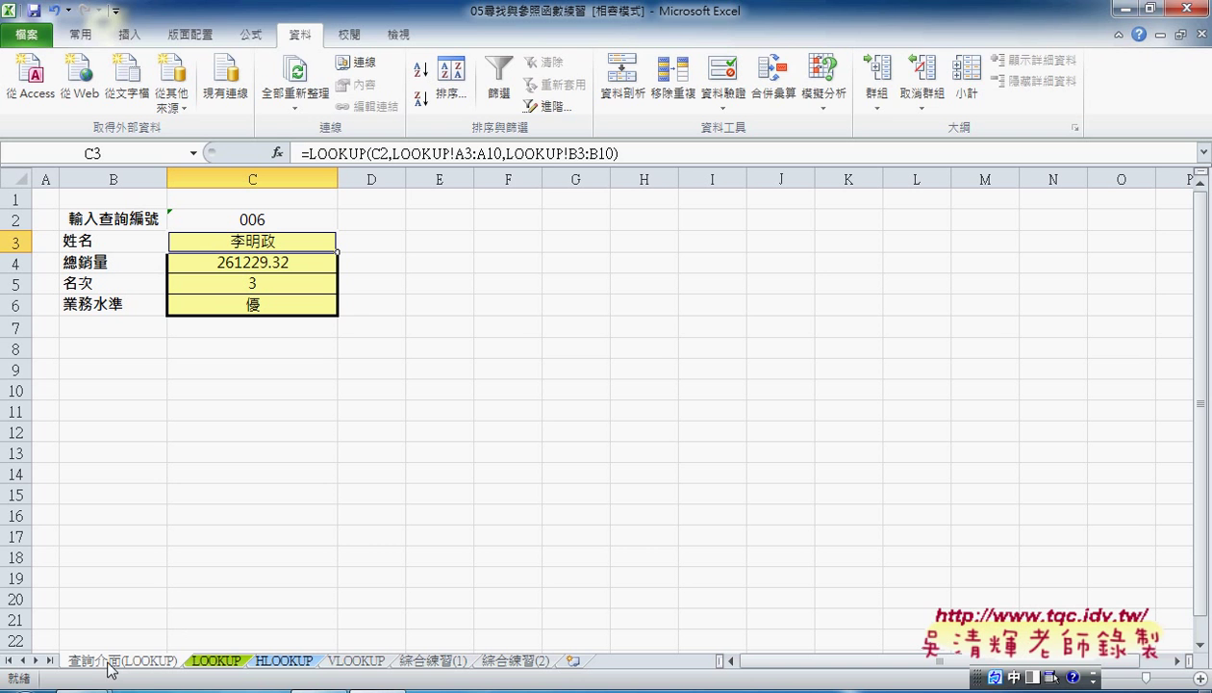
Ctrl-drag a copy of 查詢介面(LOOKUP) next to the original and rename it 查詢介面(VLOOKUP)
left_click_drag(100, 666, 204, 656)
left_click_drag(204, 656, 204, 656)
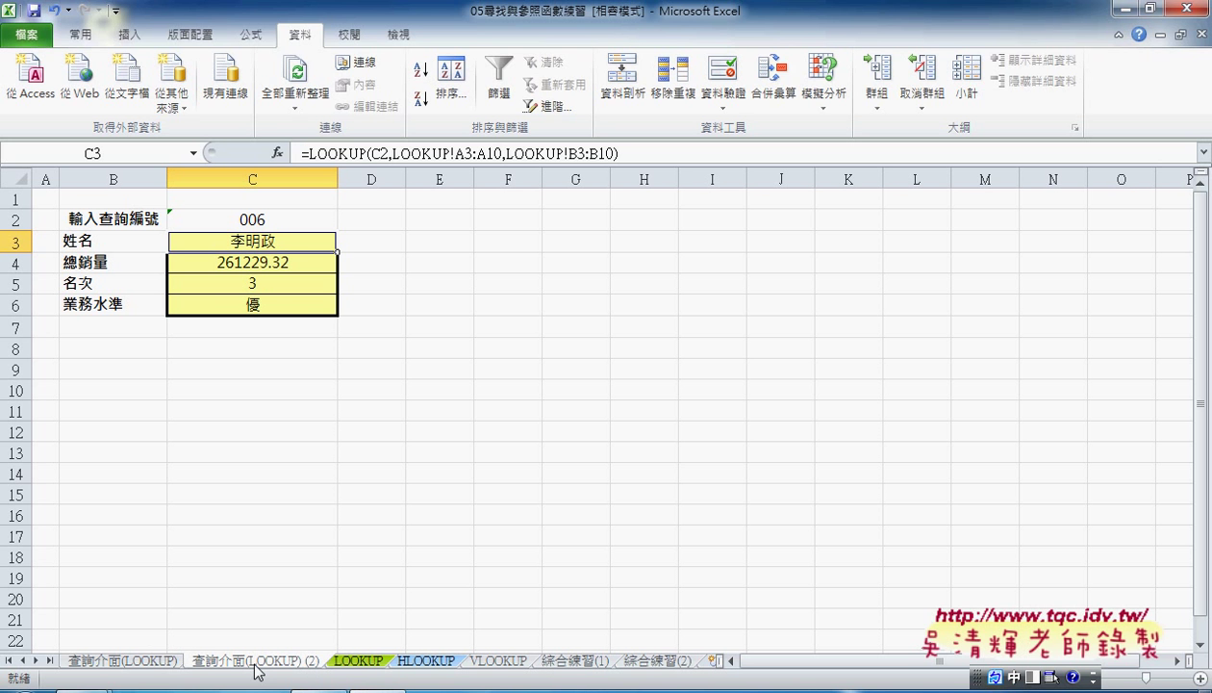
double_click(306, 661)
left_click(301, 661)
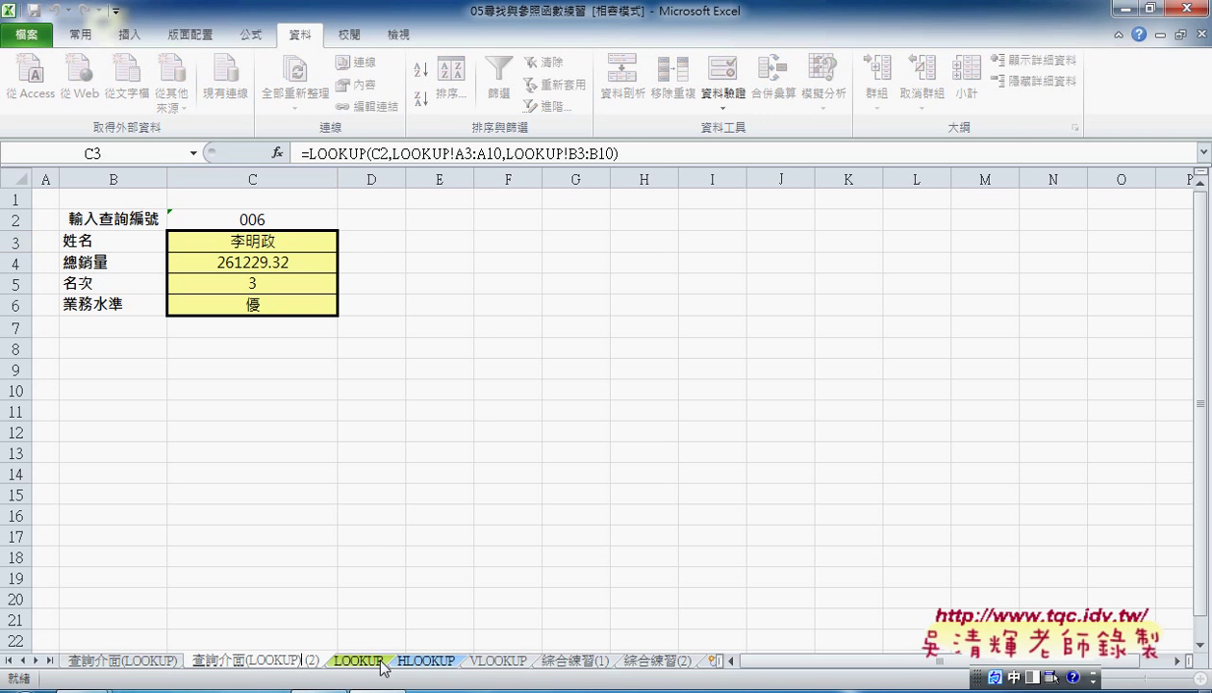
key("Delete")
key("Delete")
key("Delete")
key("Delete")
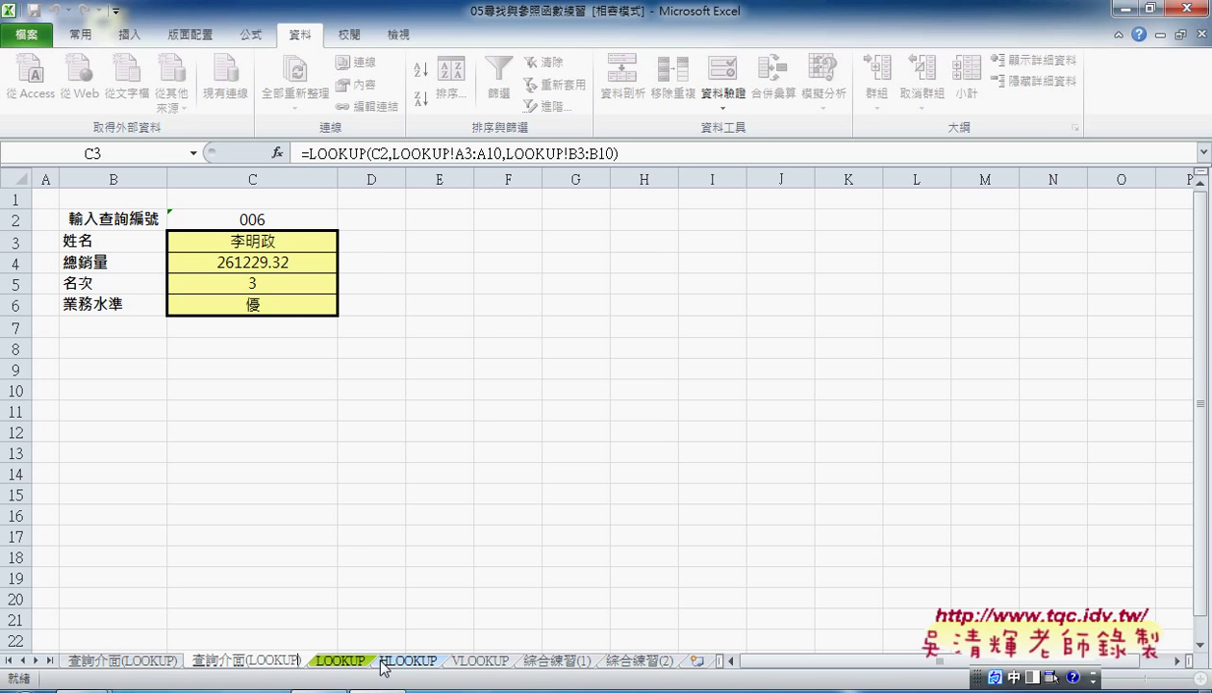
key("Left")
key("Left")
key("Left")
key("Left")
key("Left")
key("Left")
type("V")
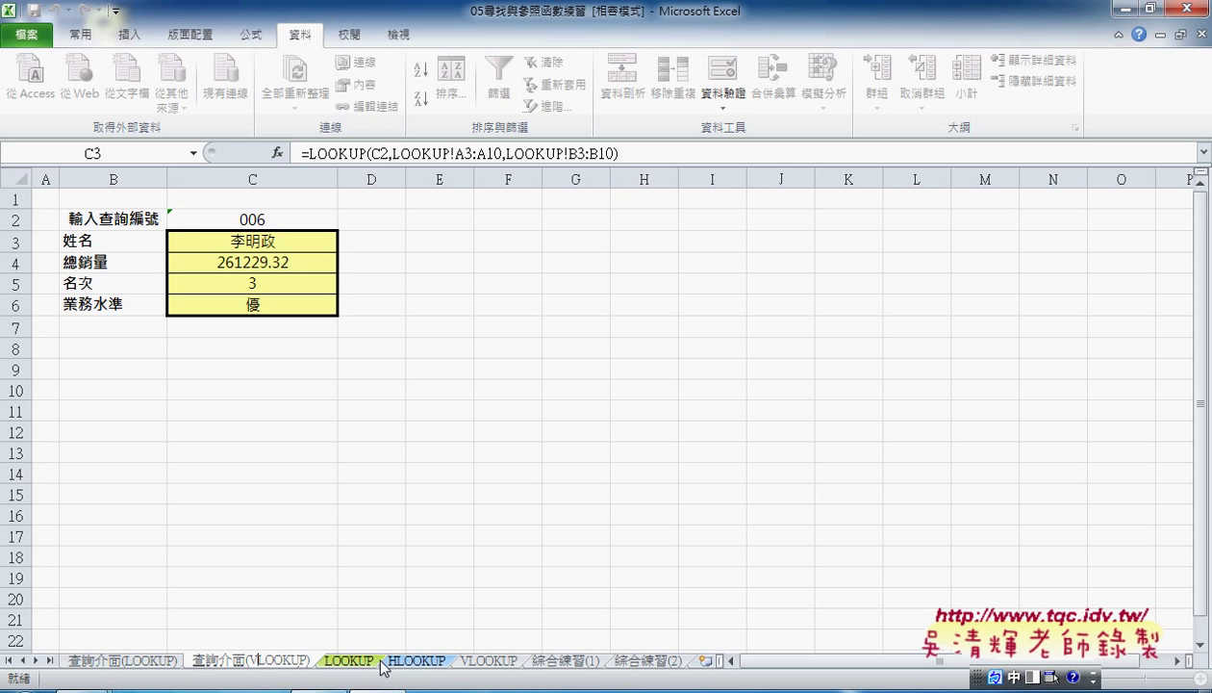
key("Return")
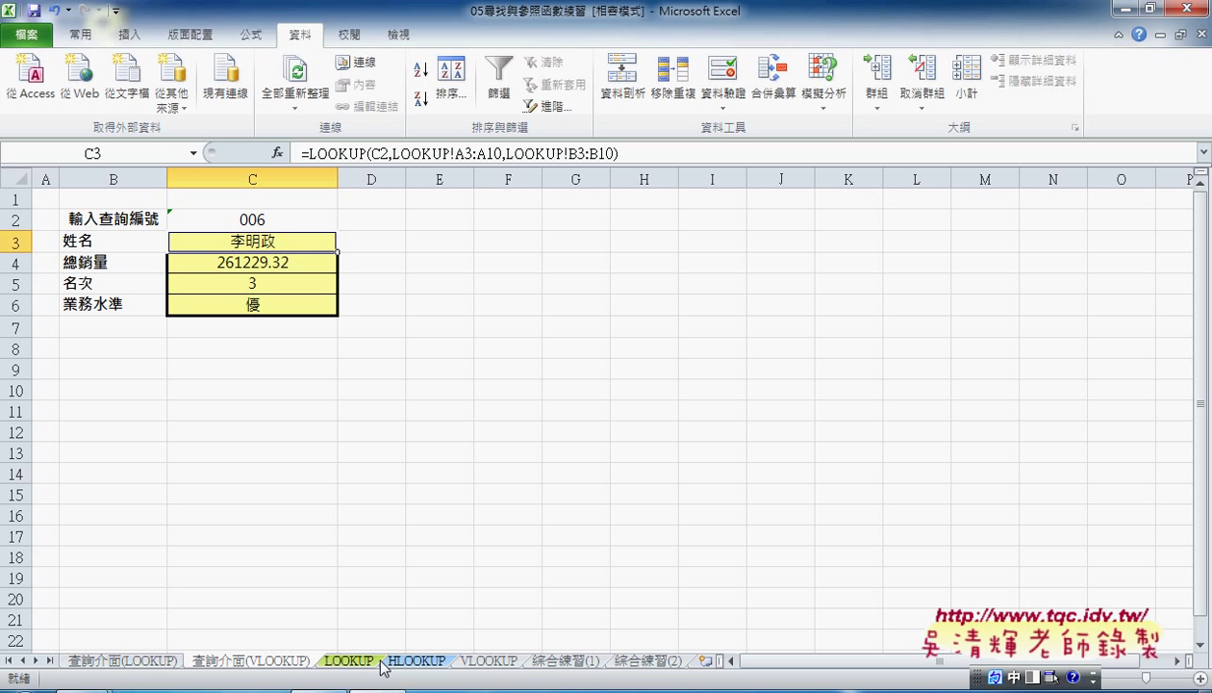
left_click(234, 662)
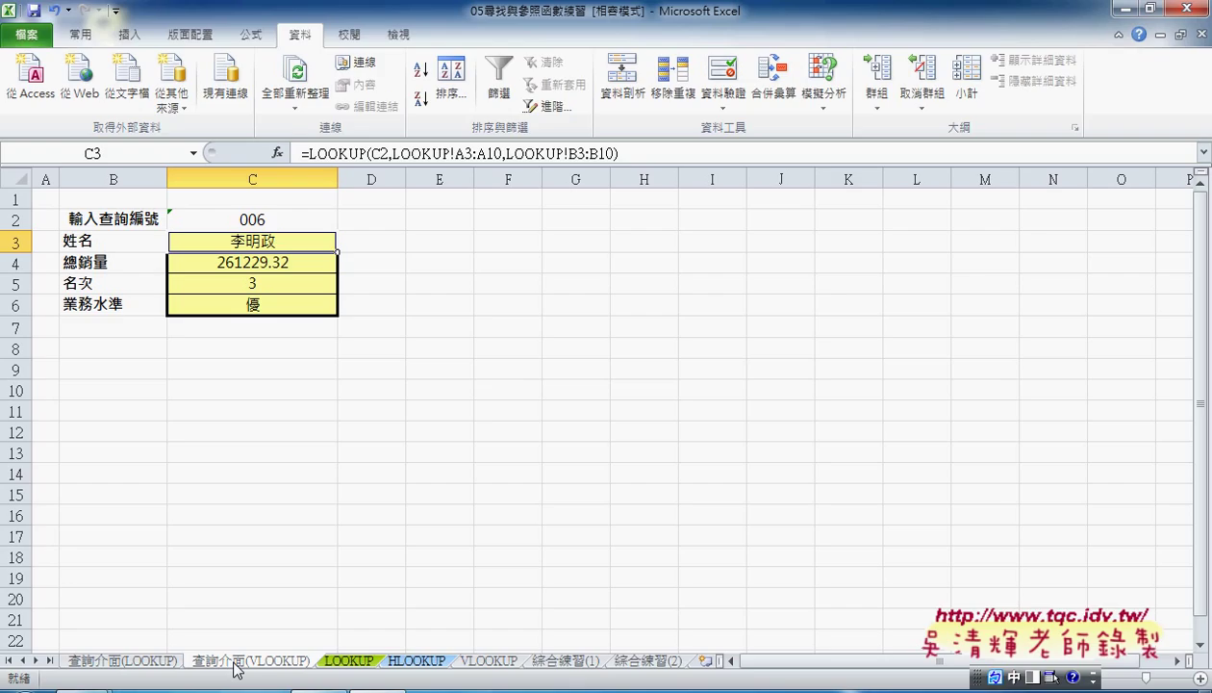
Delete the results in C3:C6 on 查詢介面(VLOOKUP), then switch to the LOOKUP sheet
mouse_move(147, 661)
left_mouse_down()
mouse_move(262, 633)
mouse_move(231, 637)
left_mouse_up()
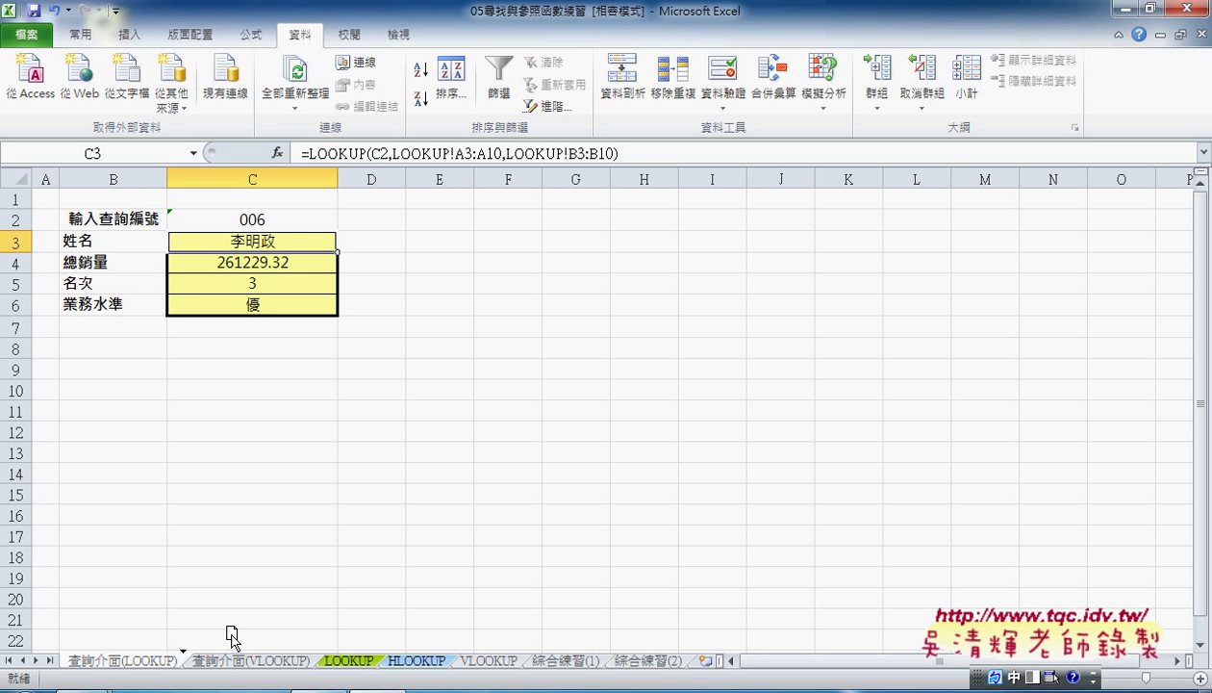
left_click_drag(232, 637, 252, 665)
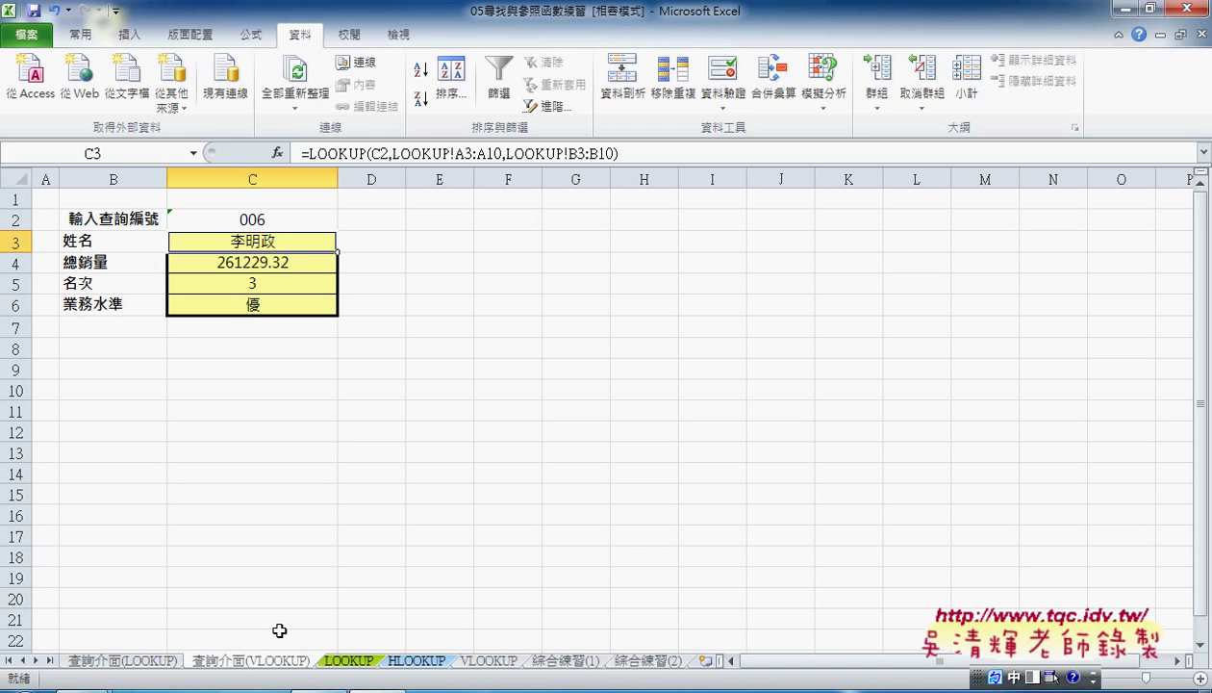
mouse_move(255, 304)
left_mouse_down()
mouse_move(261, 285)
mouse_move(261, 304)
left_mouse_up()
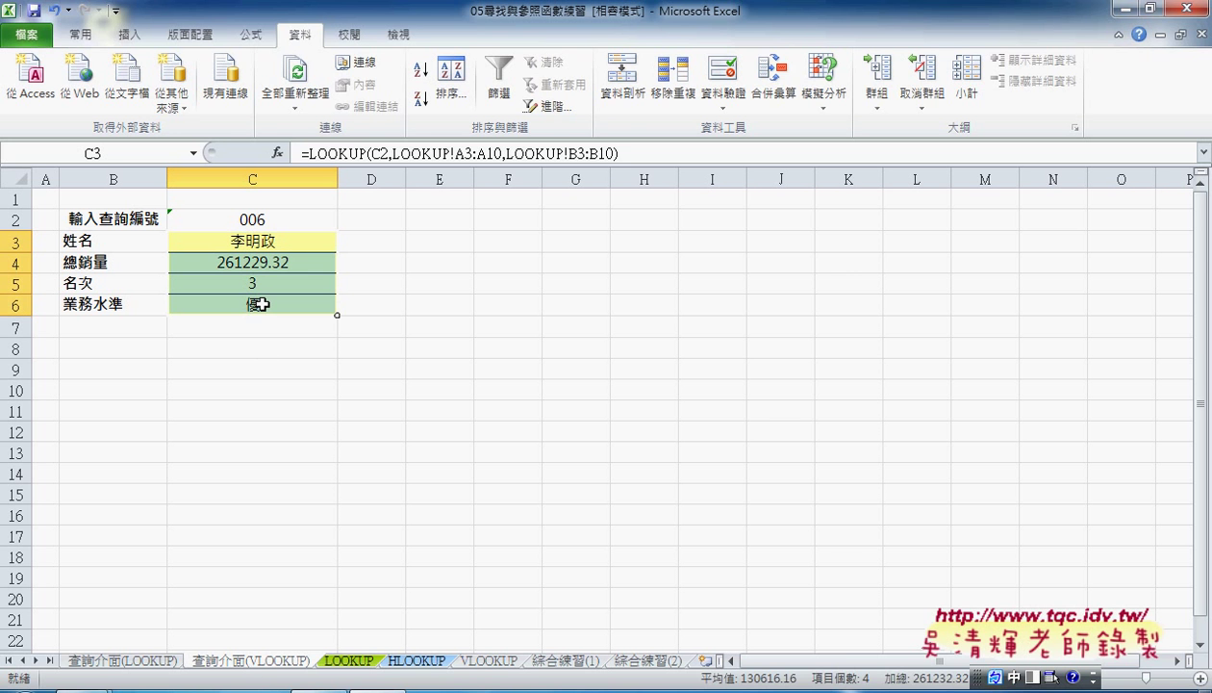
key("Delete")
left_click(262, 218)
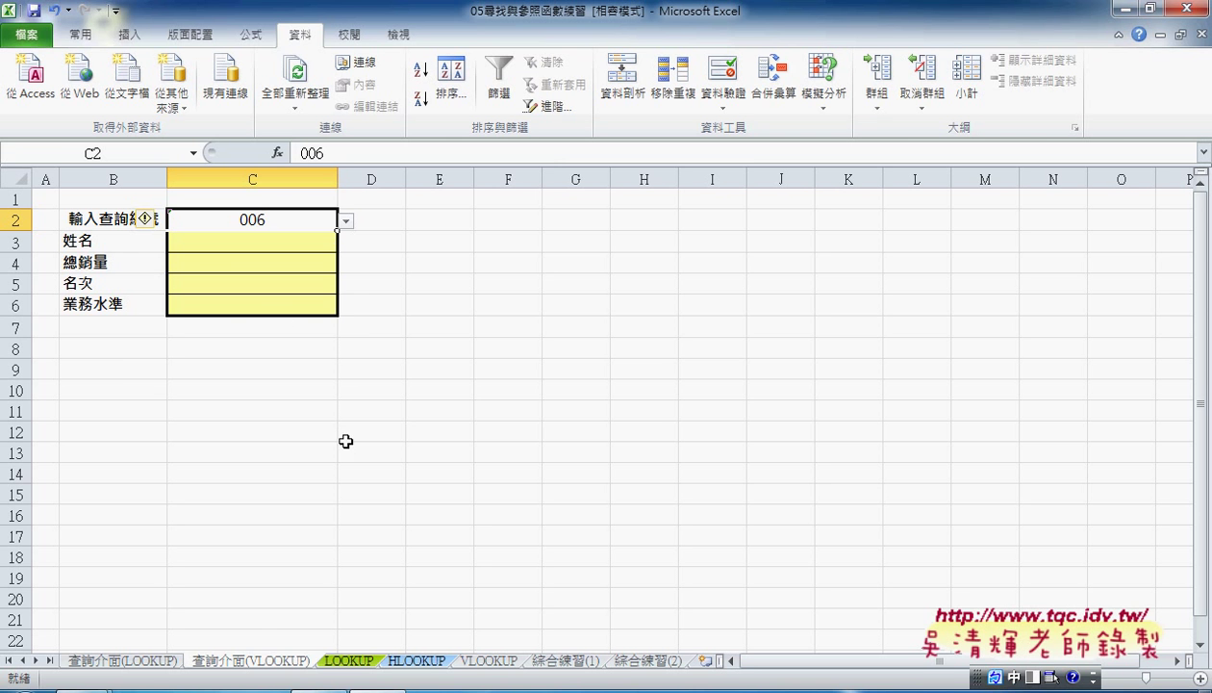
left_click(352, 662)
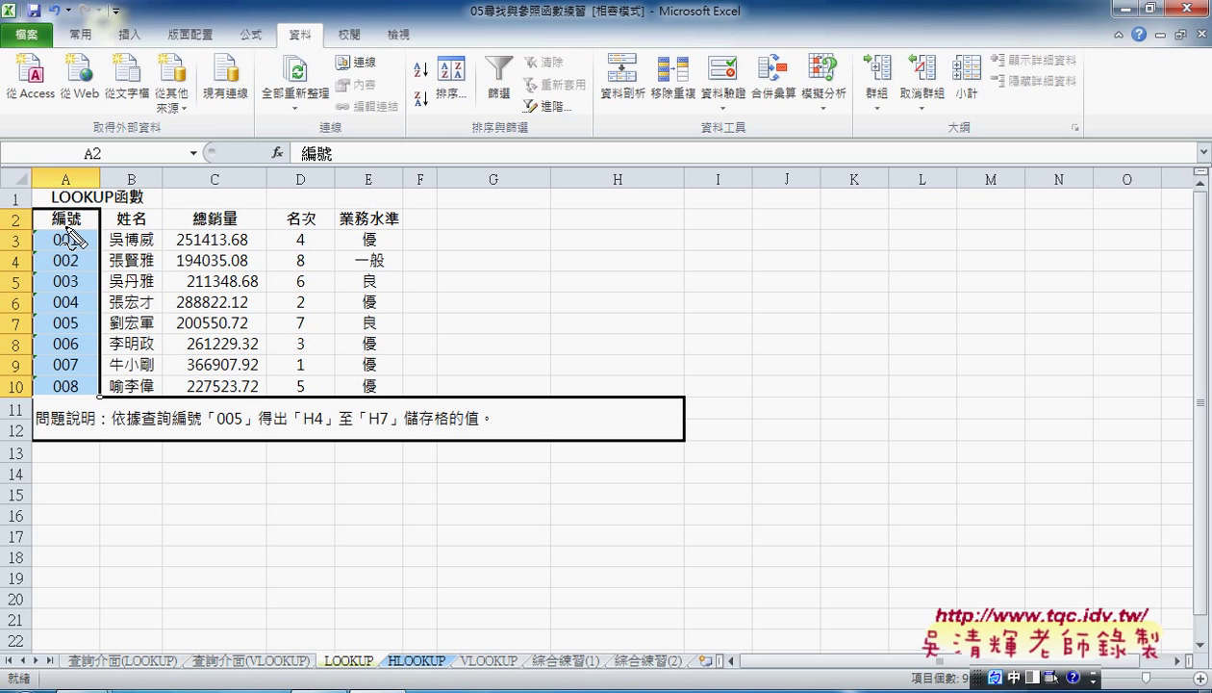
left_click_drag(30, 229, 43, 390)
mouse_move(40, 225)
left_mouse_down()
mouse_move(308, 227)
mouse_move(403, 389)
left_mouse_up()
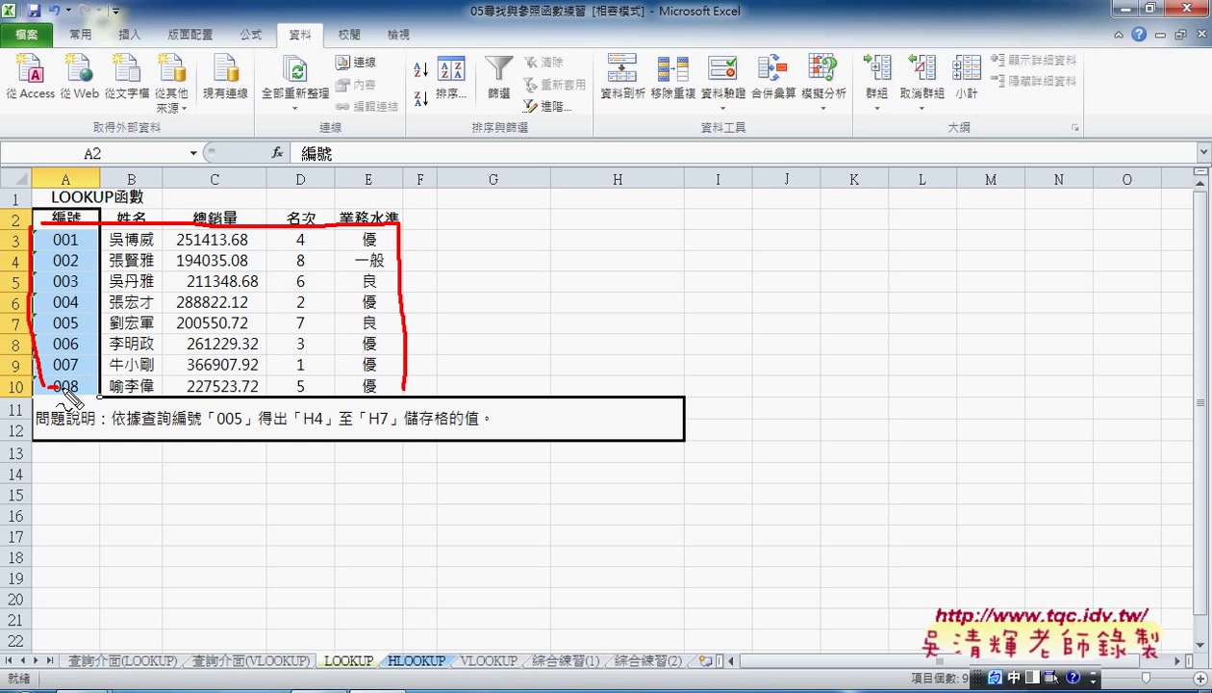
left_click_drag(48, 386, 416, 393)
mouse_move(133, 99)
left_mouse_down()
mouse_move(77, 174)
mouse_move(77, 206)
left_mouse_up()
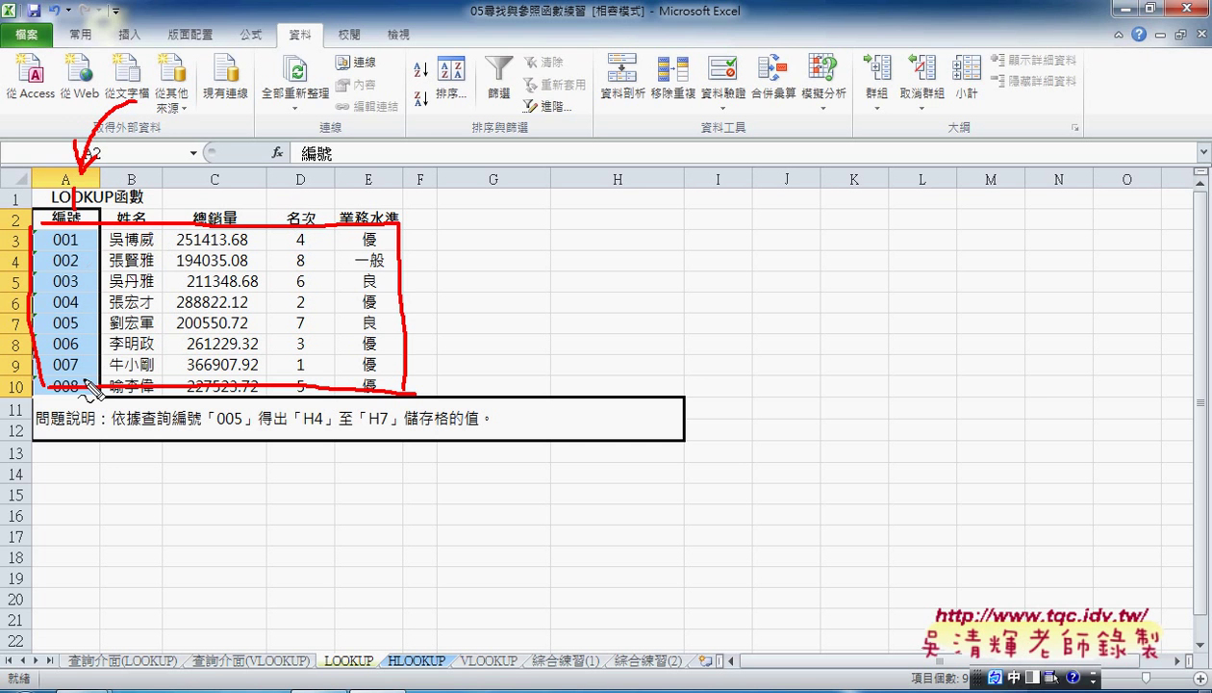
key("Escape")
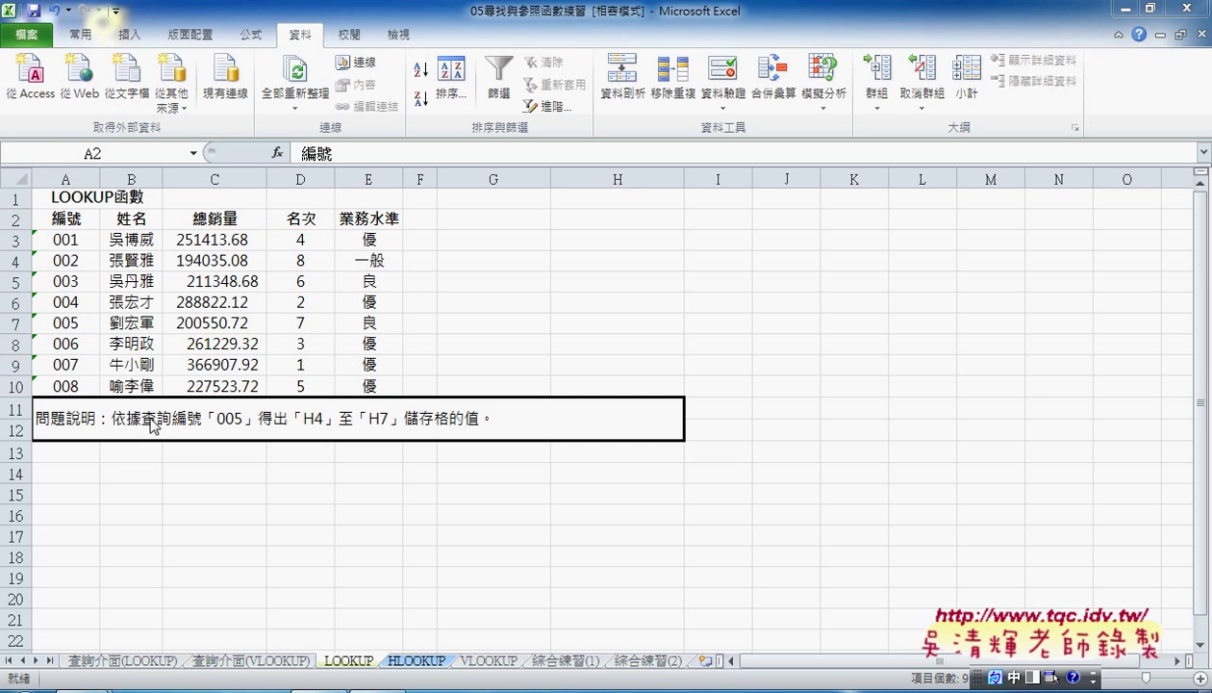
Select the employee data A3:E10 on the LOOKUP sheet and show the 公式 (Formulas) ribbon
left_click(62, 239)
left_click_drag(61, 239, 361, 385)
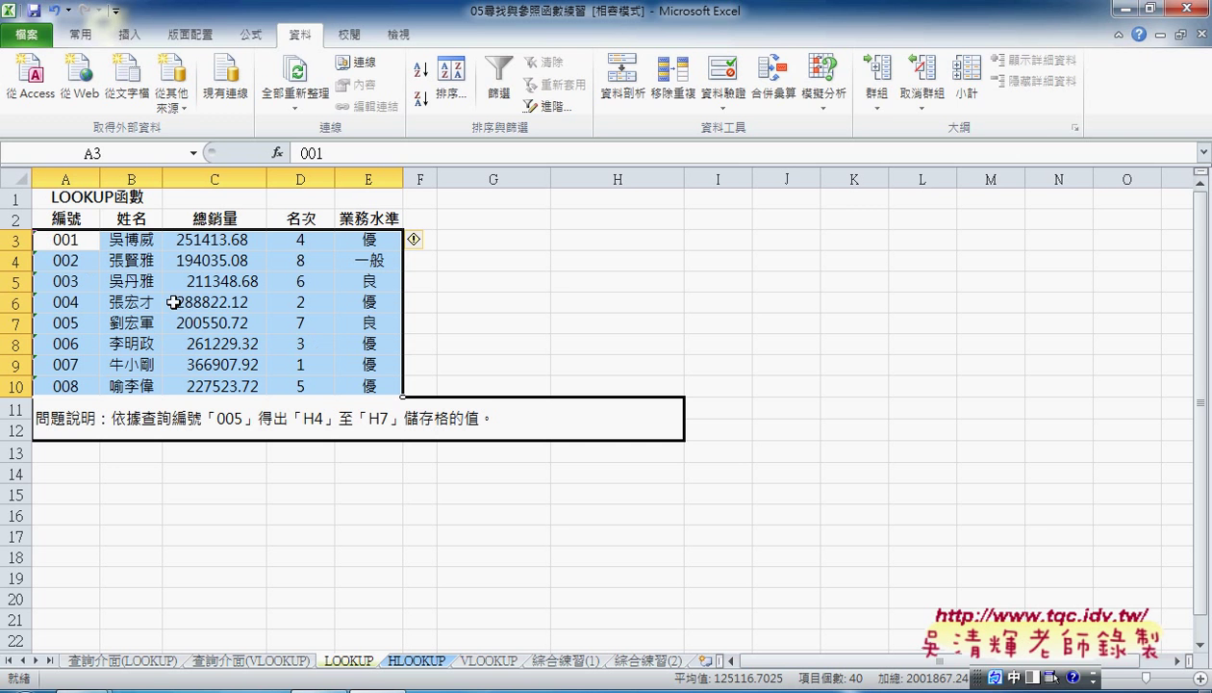
left_click_drag(328, 394, 361, 660)
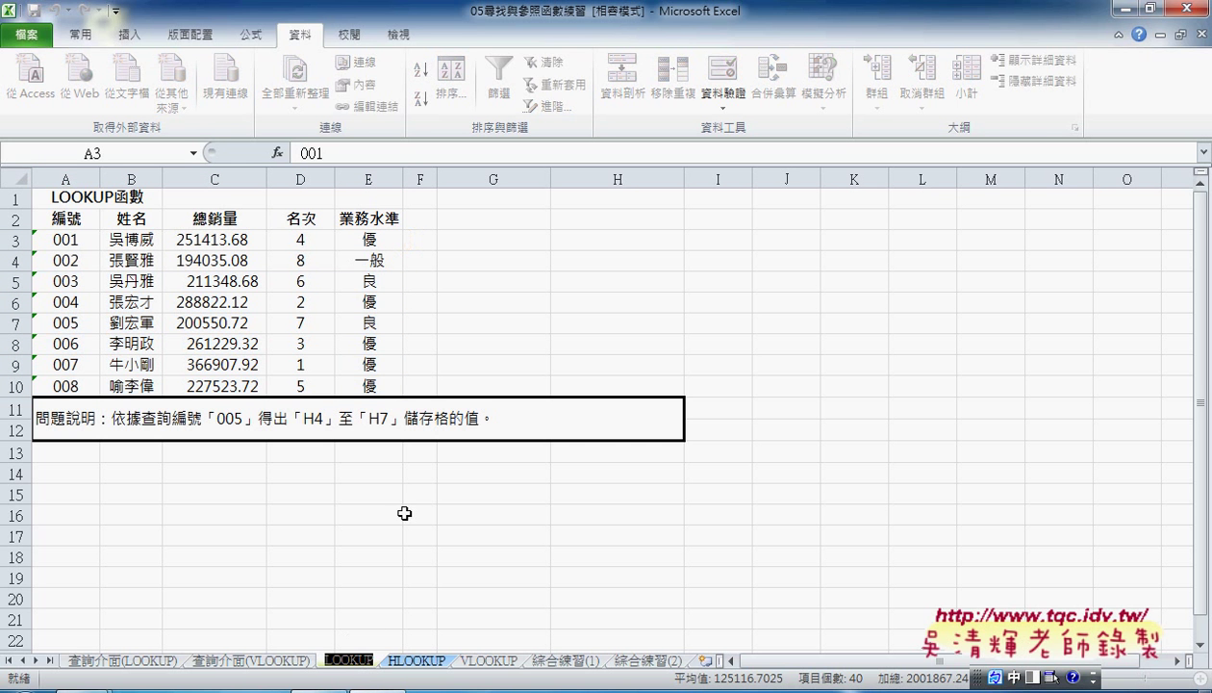
left_click_drag(361, 660, 420, 302)
left_click(61, 219)
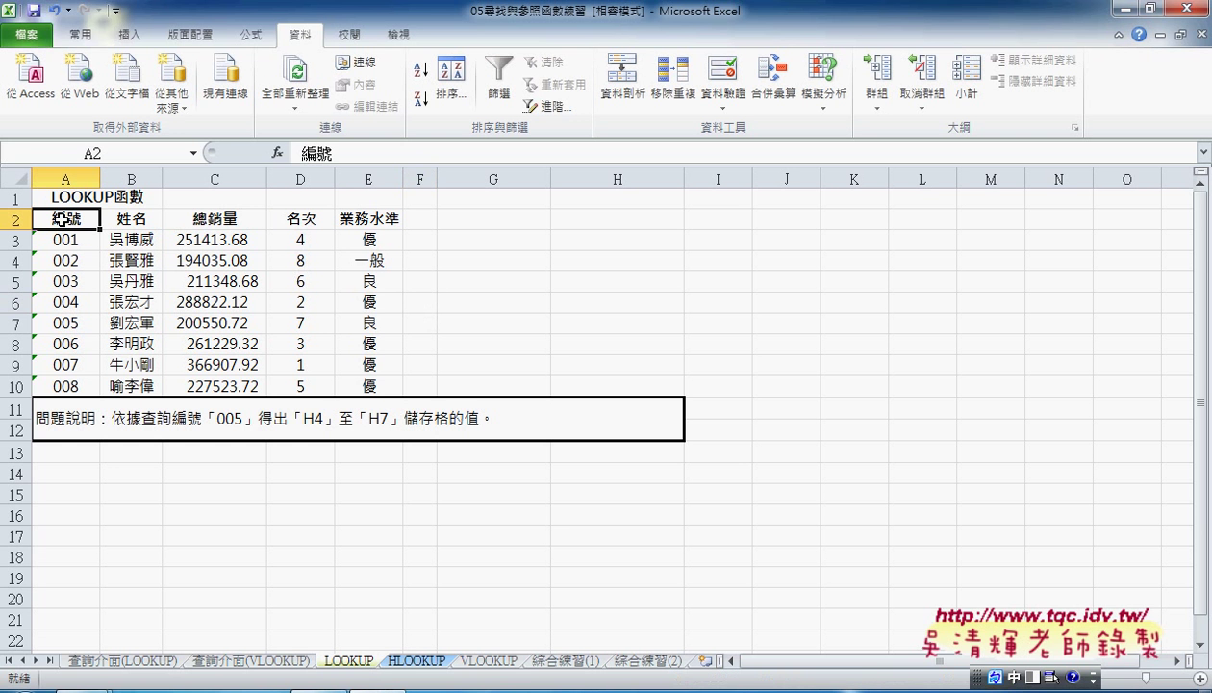
left_click(62, 240)
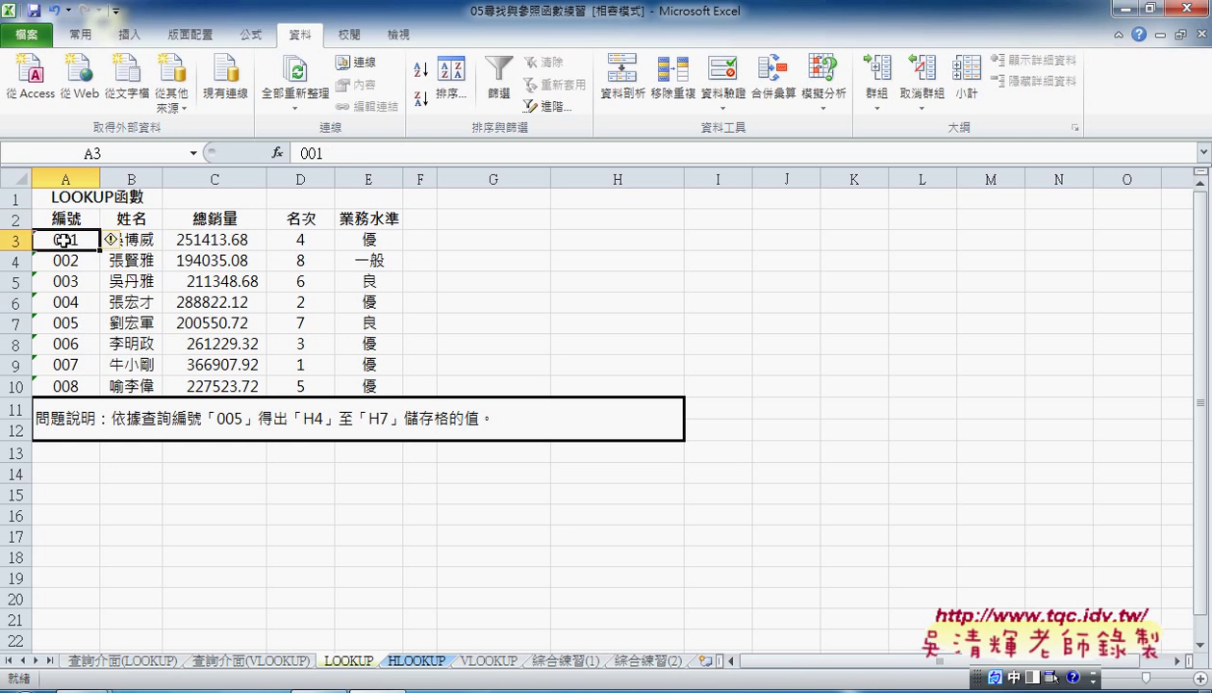
left_click_drag(61, 219, 298, 219)
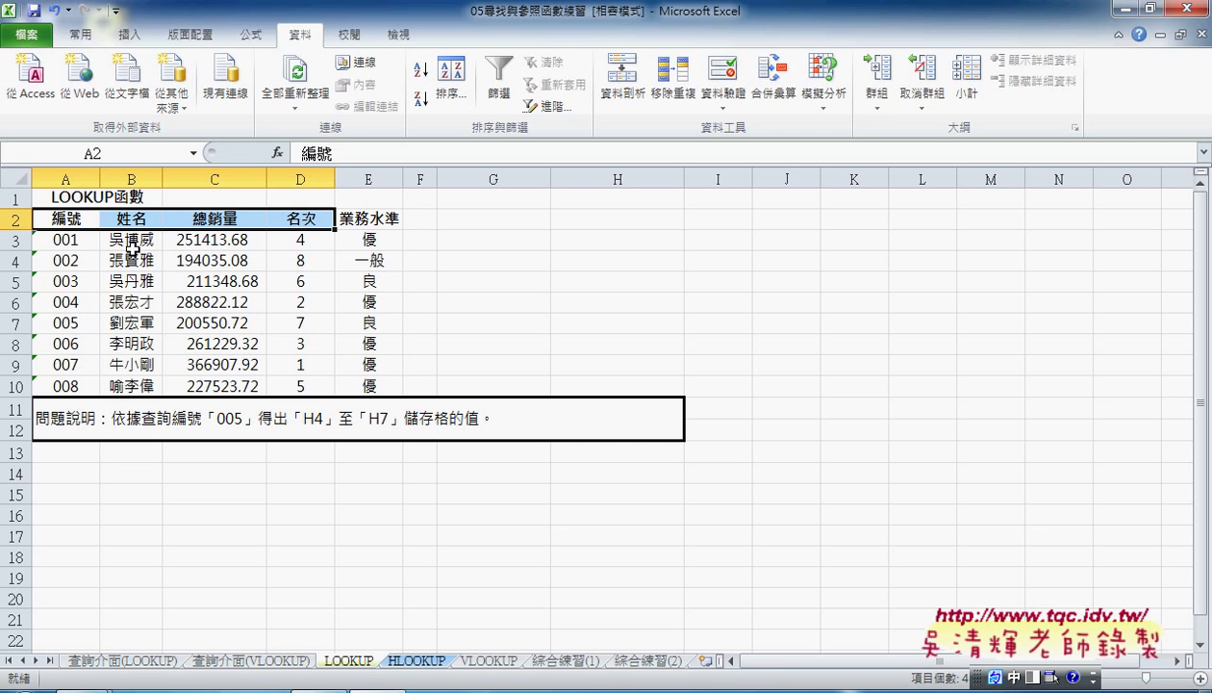
left_click_drag(64, 241, 368, 386)
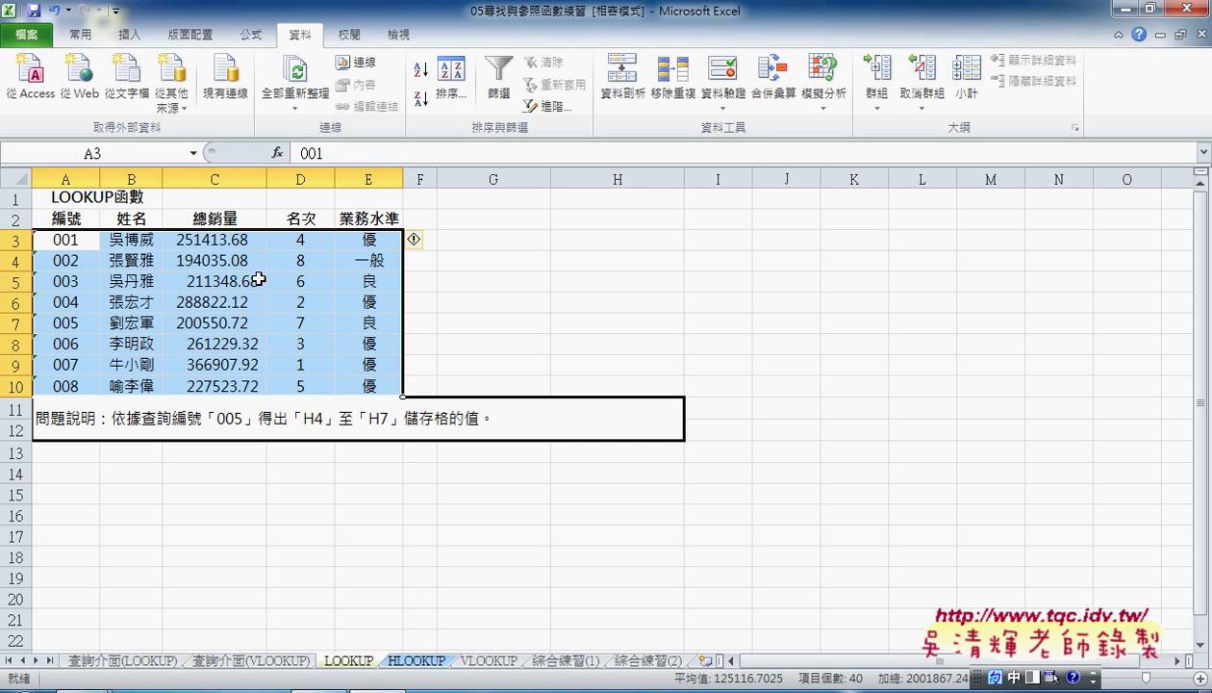
left_click(248, 34)
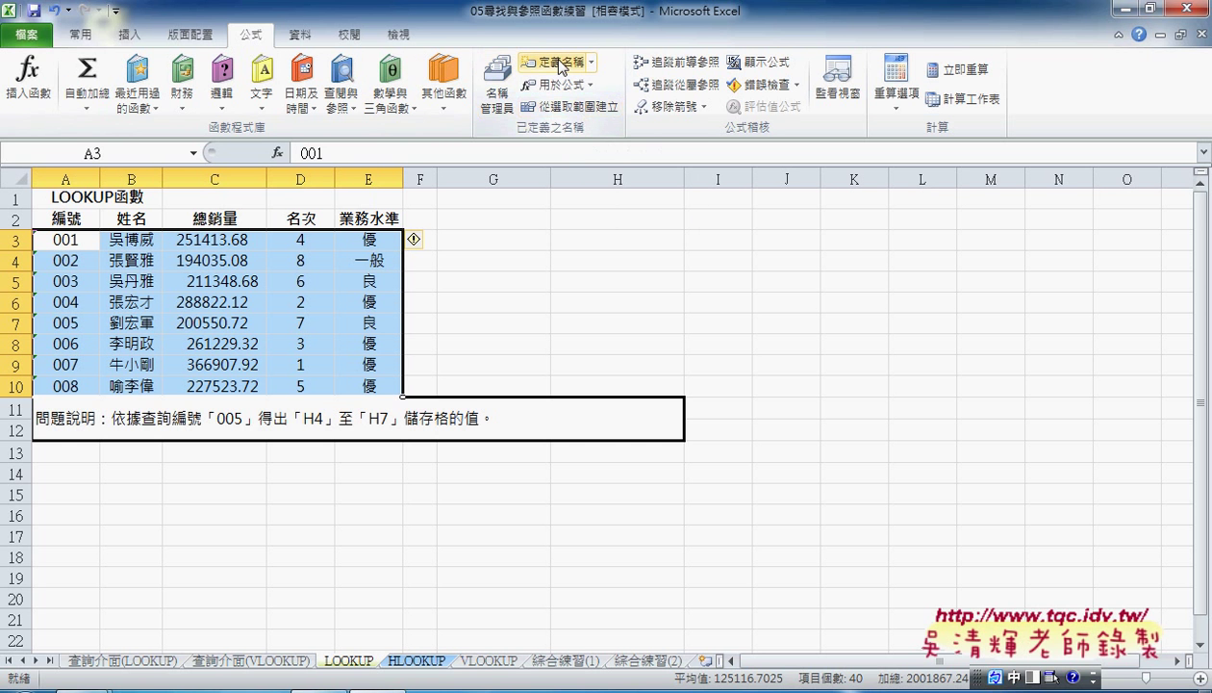
Use 定義名稱 to name the selected range A3:E10 'LOOKUP'
left_click(561, 64)
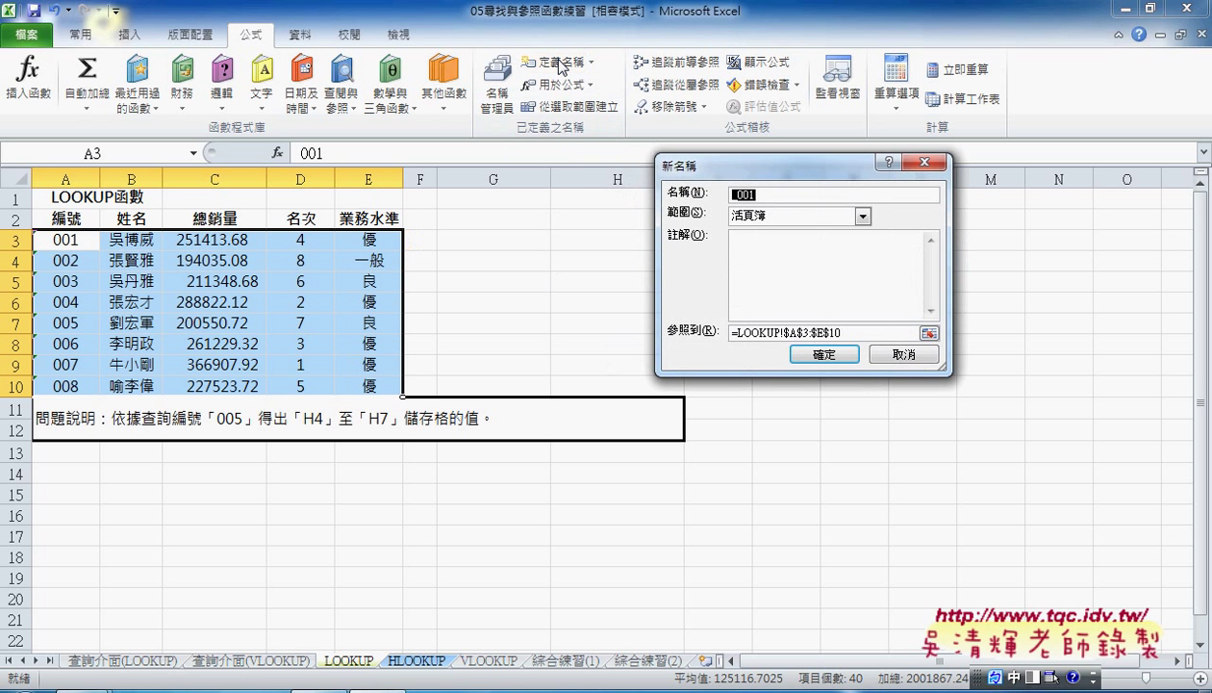
type("LOOKUP")
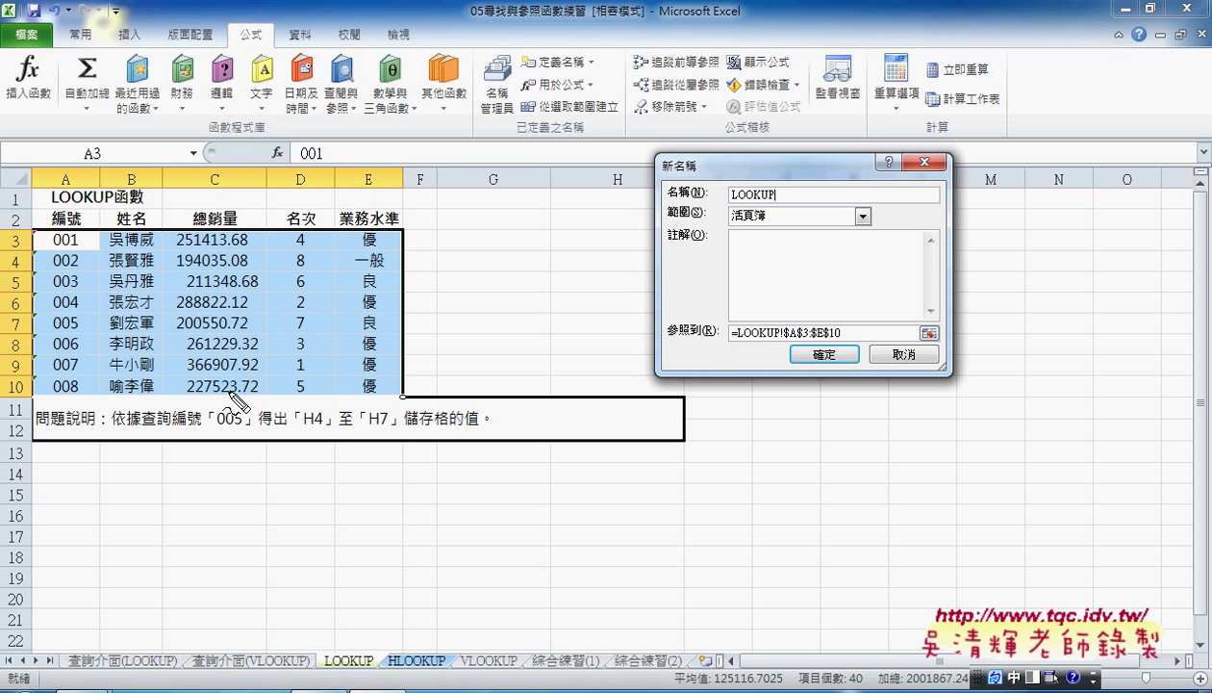
mouse_move(200, 412)
left_mouse_down()
mouse_move(142, 279)
mouse_move(267, 356)
left_mouse_up()
left_click_drag(770, 217, 774, 225)
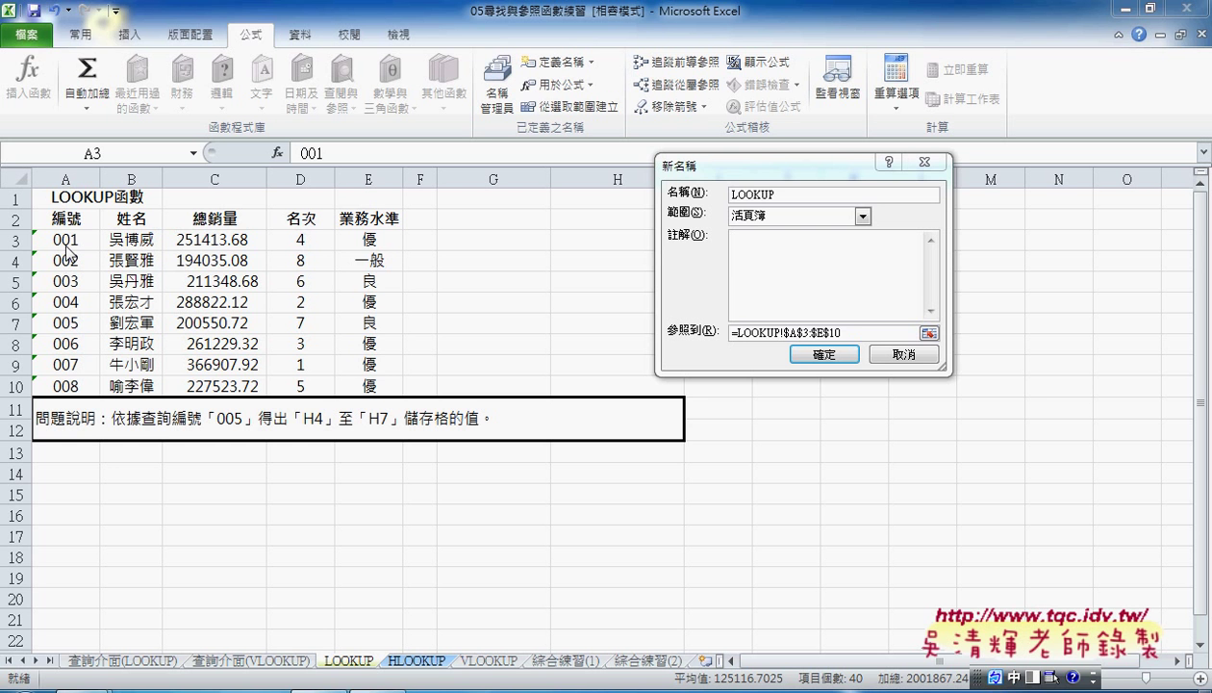
left_click(819, 353)
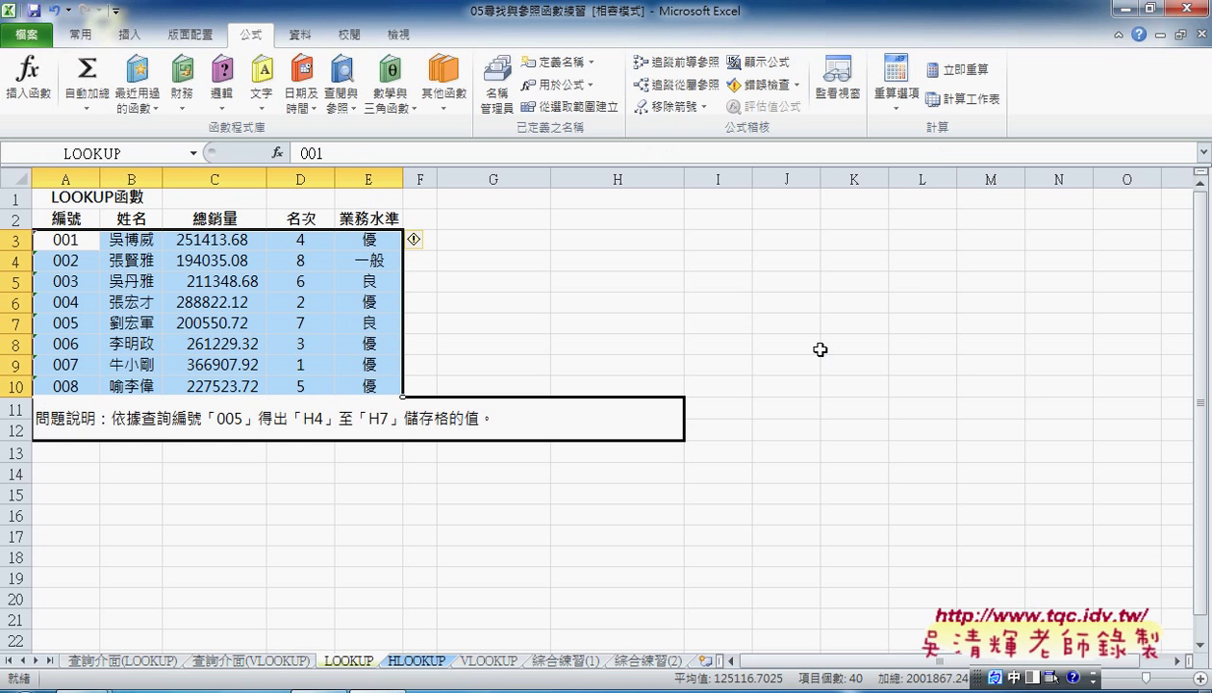
Insert a VLOOKUP function into C3 on the 查詢介面(VLOOKUP) sheet
left_click(258, 663)
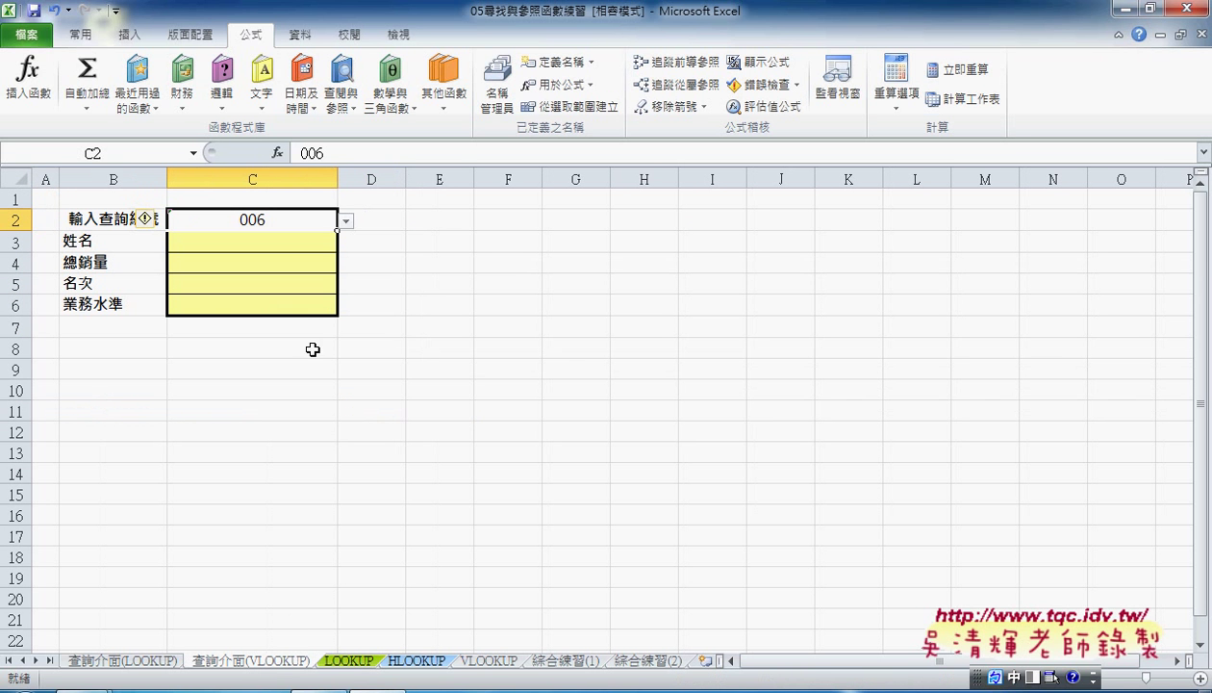
left_click(293, 250)
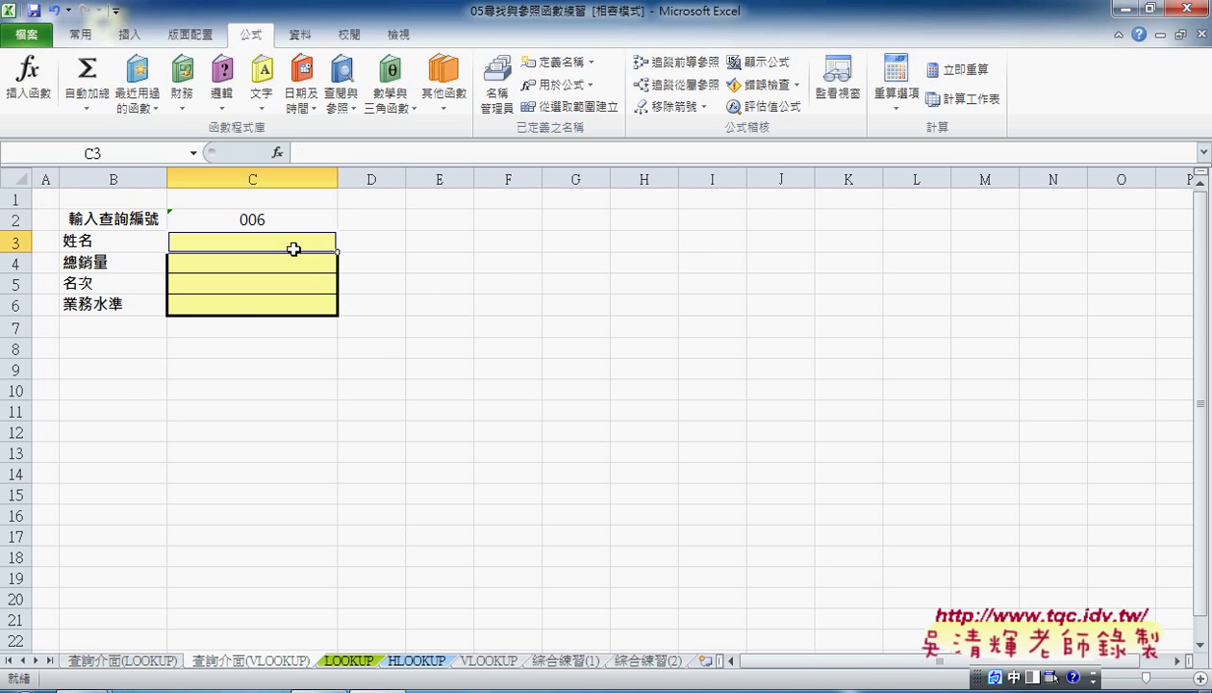
left_click(277, 153)
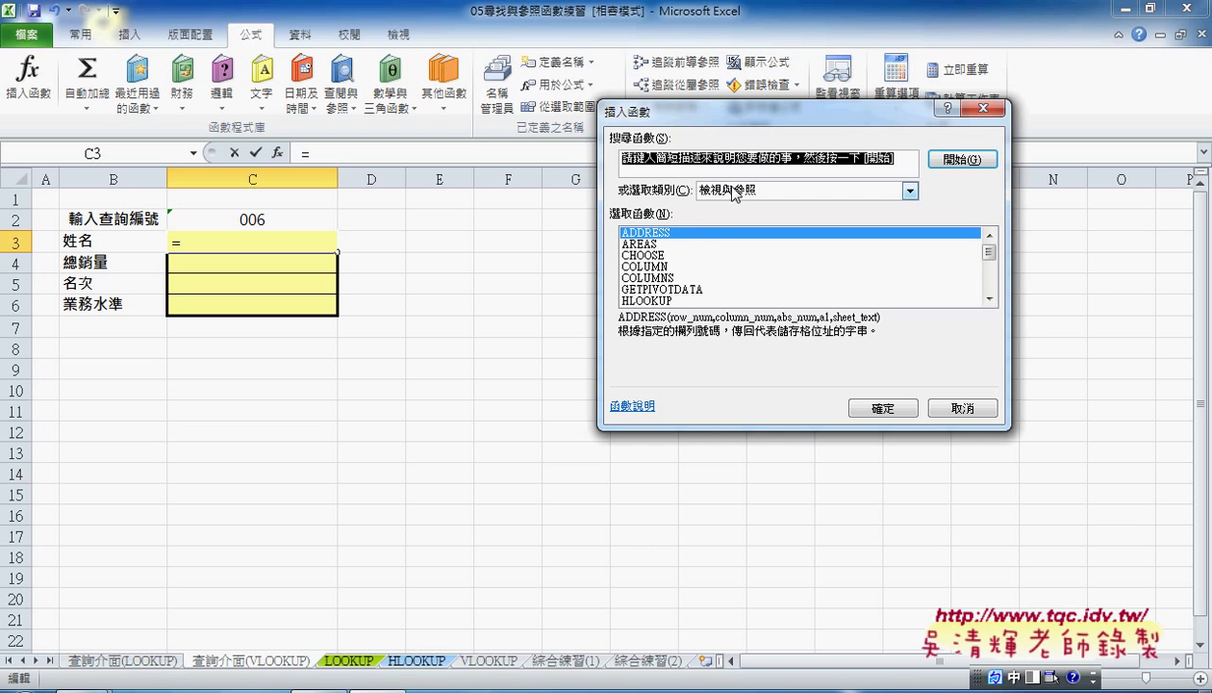
left_click(717, 196)
left_click(925, 223)
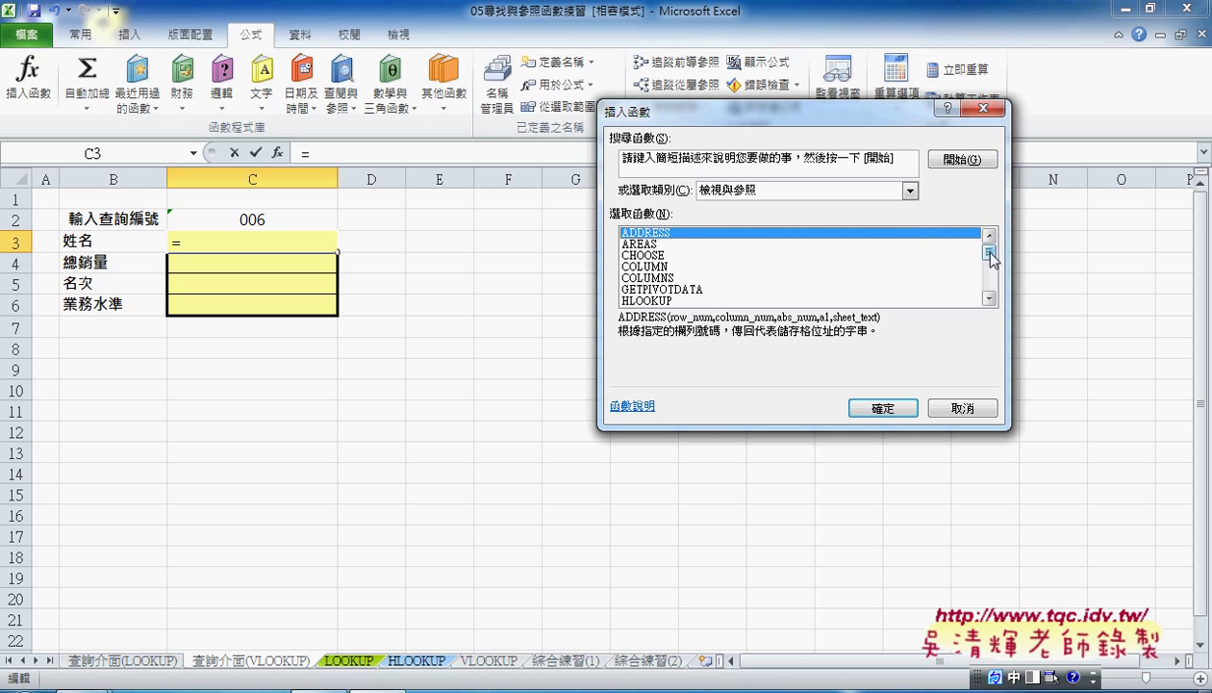
left_click_drag(989, 251, 980, 299)
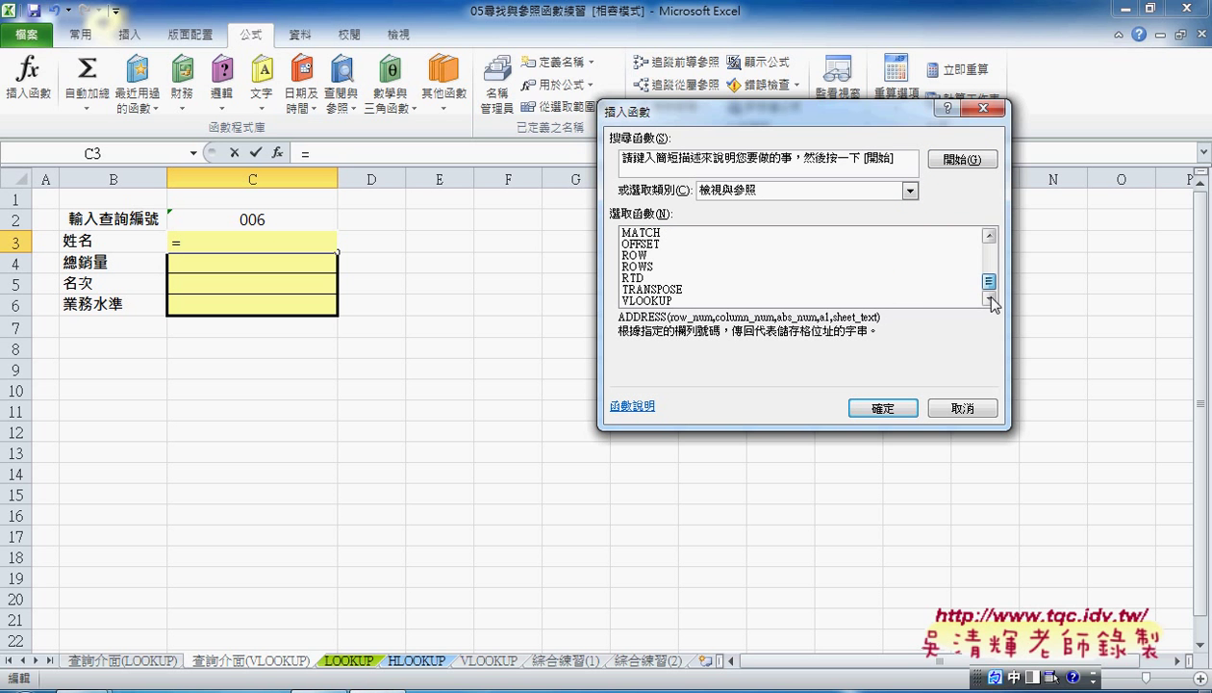
left_click(651, 300)
left_click(901, 416)
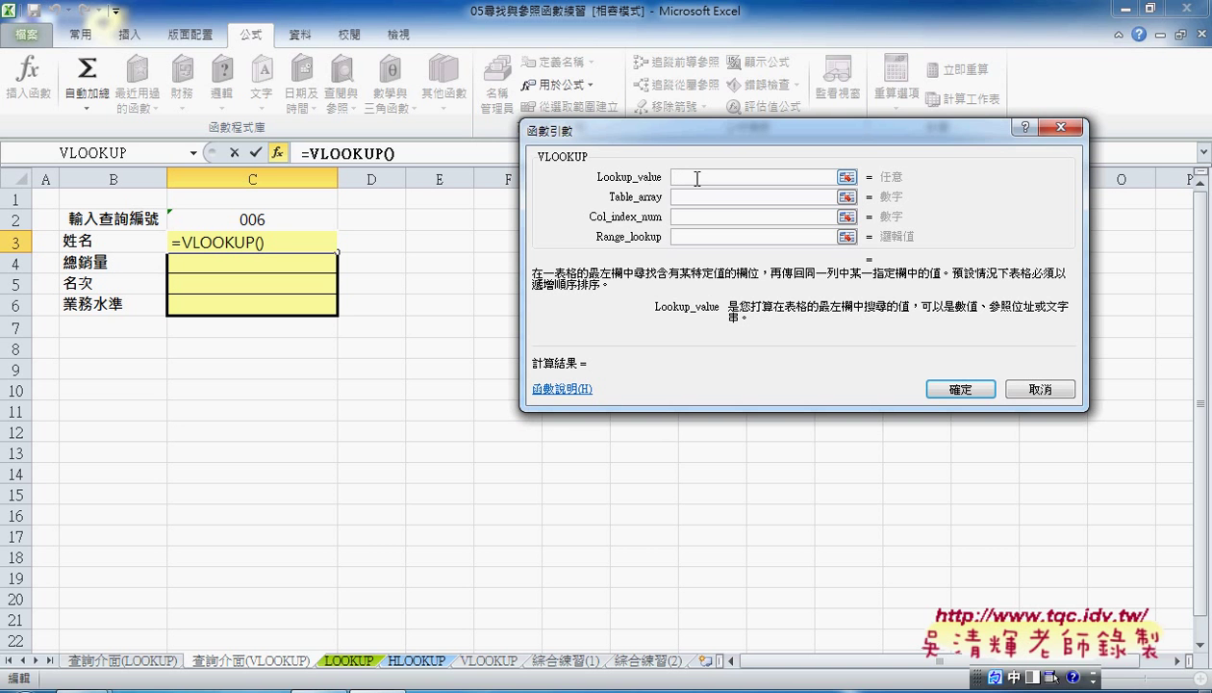
Set lookup value C2 and table array to the named range LOOKUP via F3 Paste Name
left_click(252, 220)
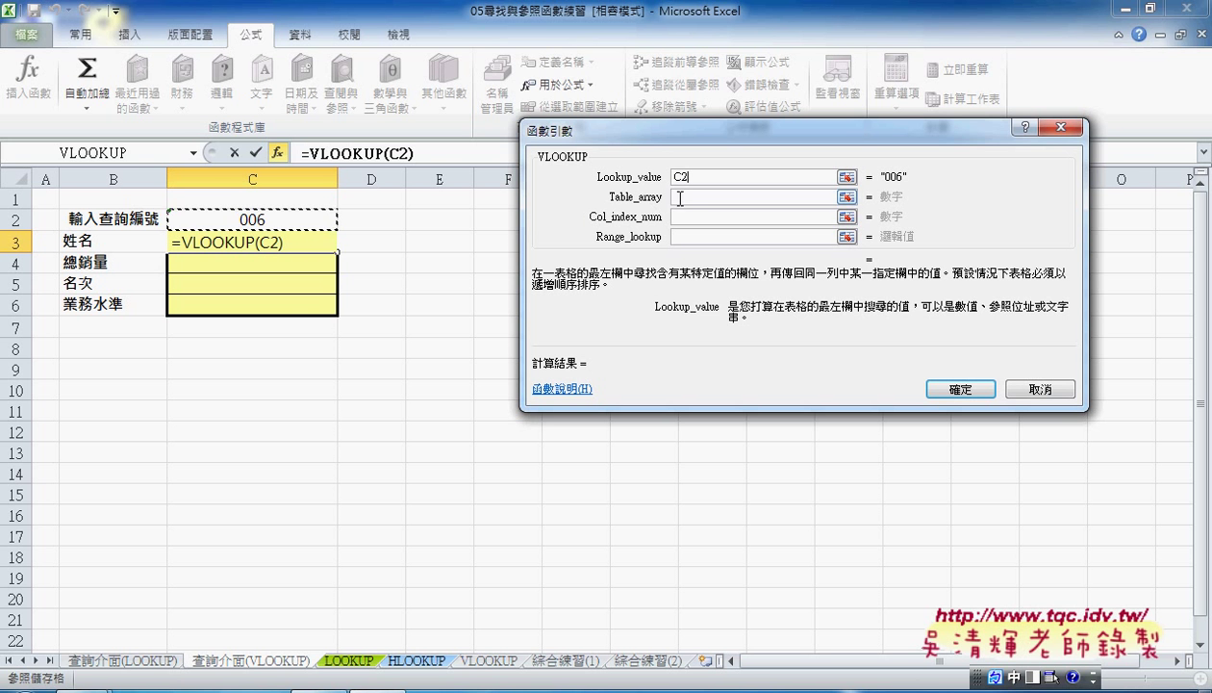
left_click(731, 197)
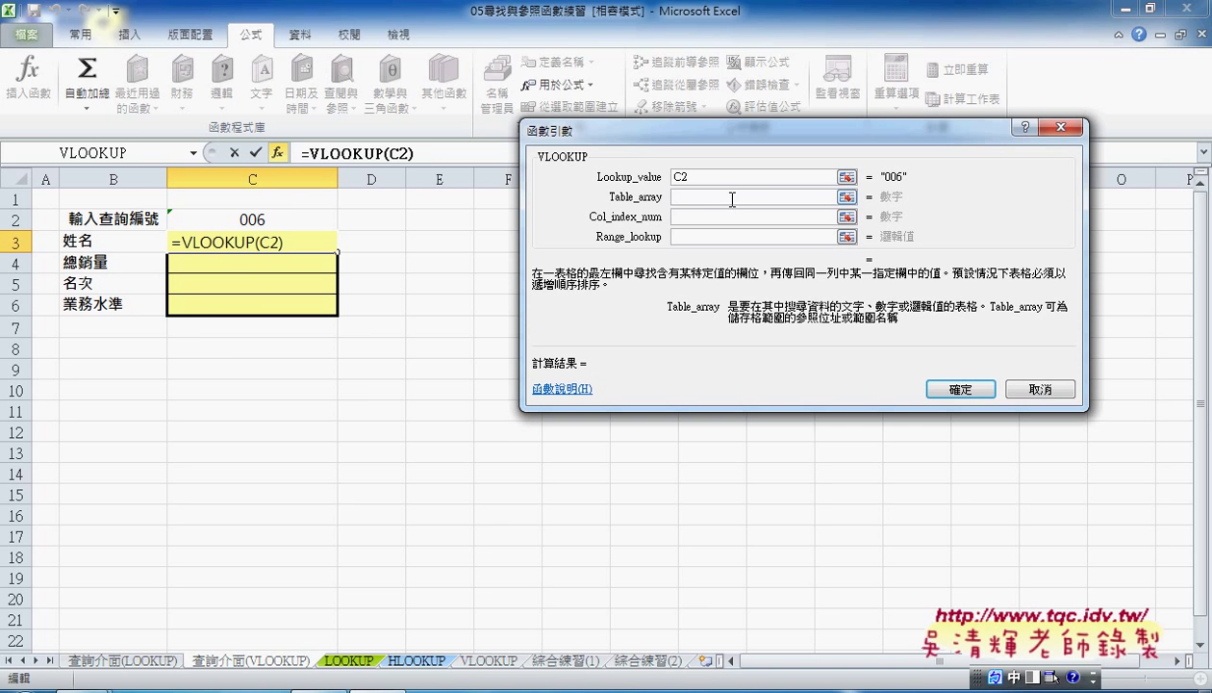
left_click(343, 662)
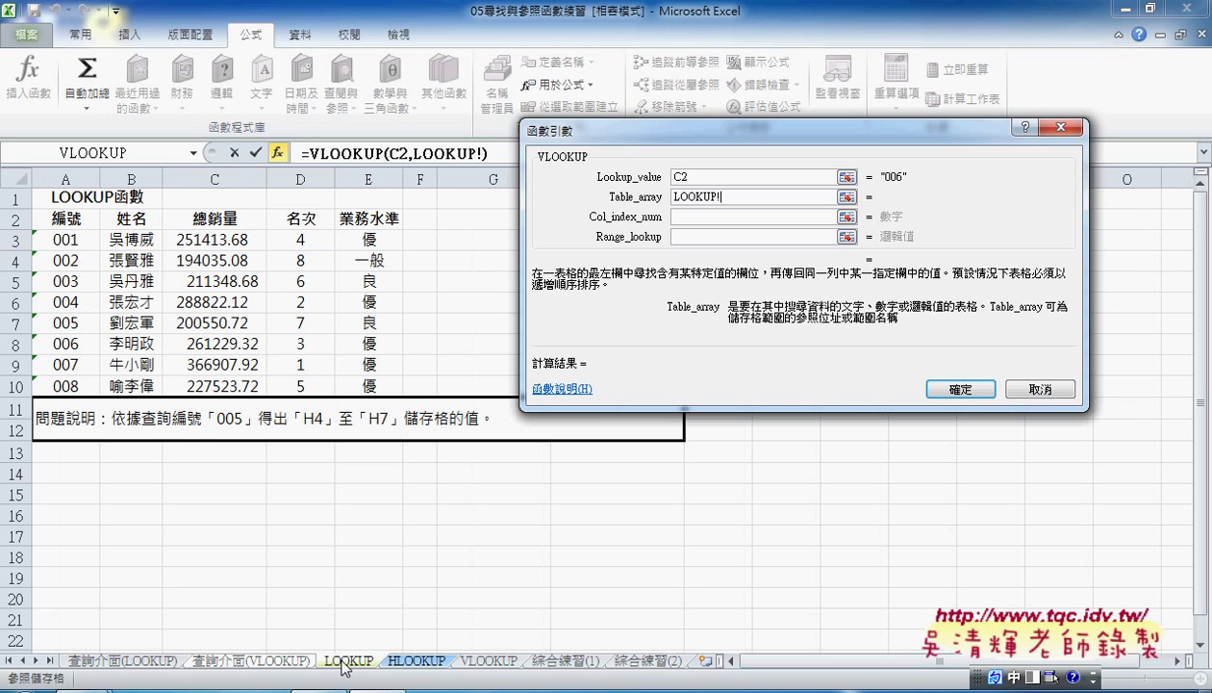
left_click(258, 662)
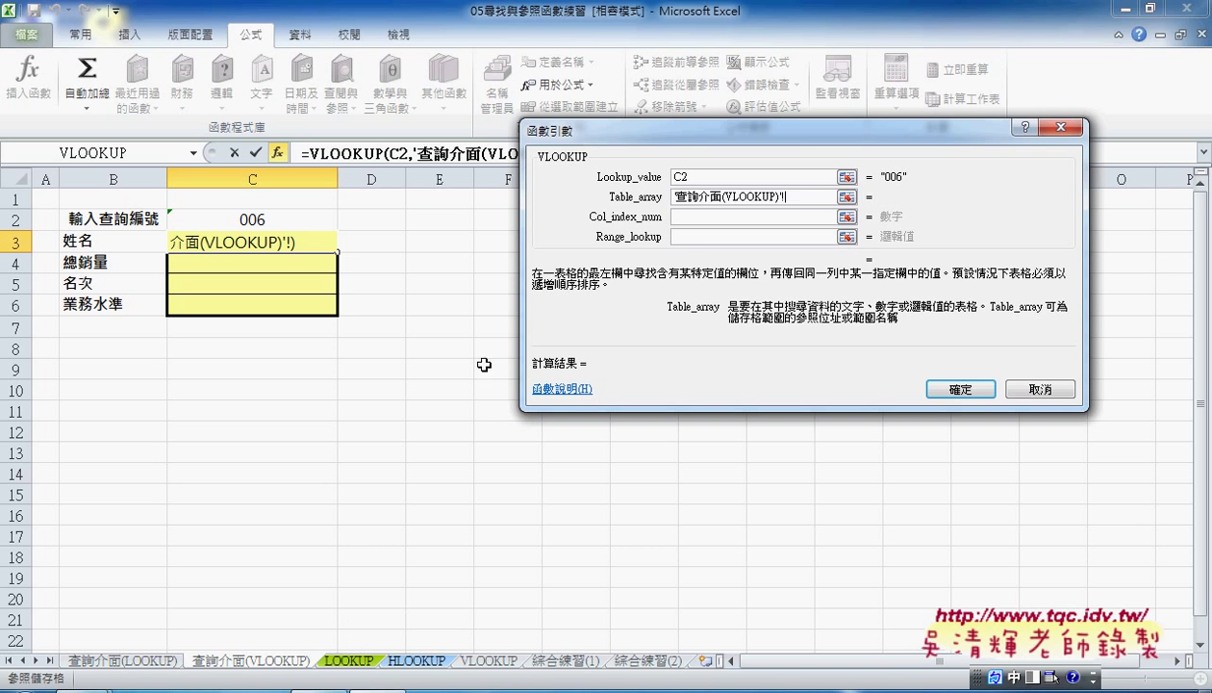
left_click_drag(784, 197, 626, 199)
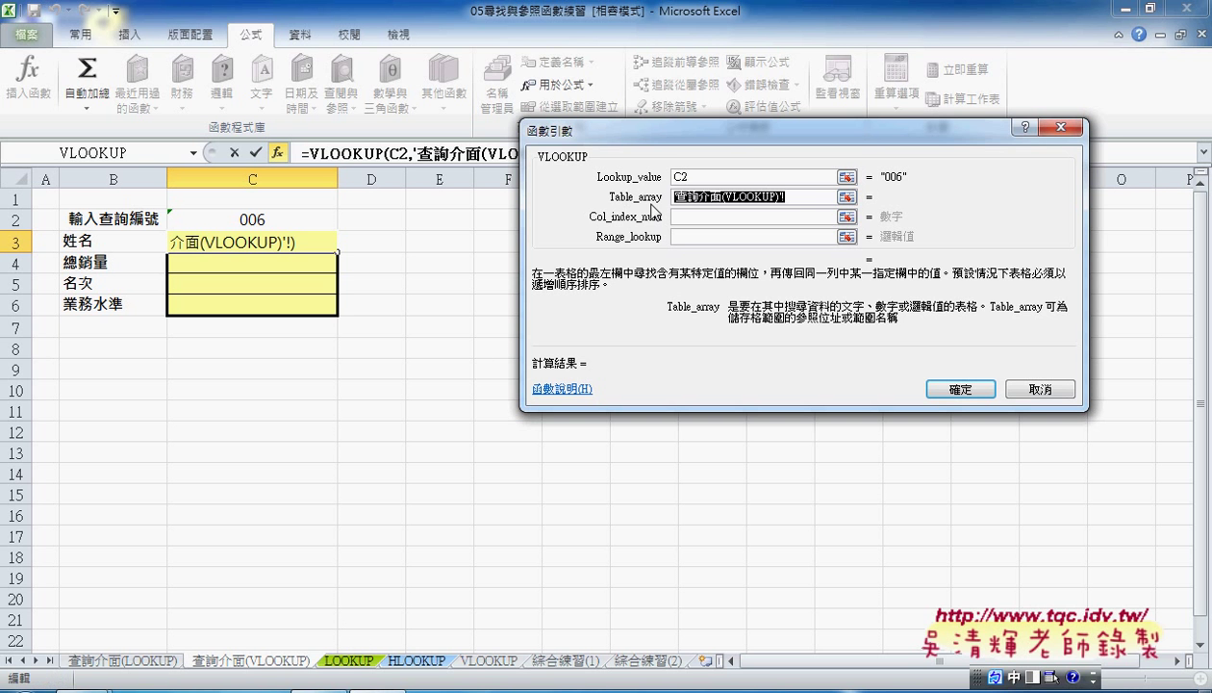
key("BackSpace")
key("F3")
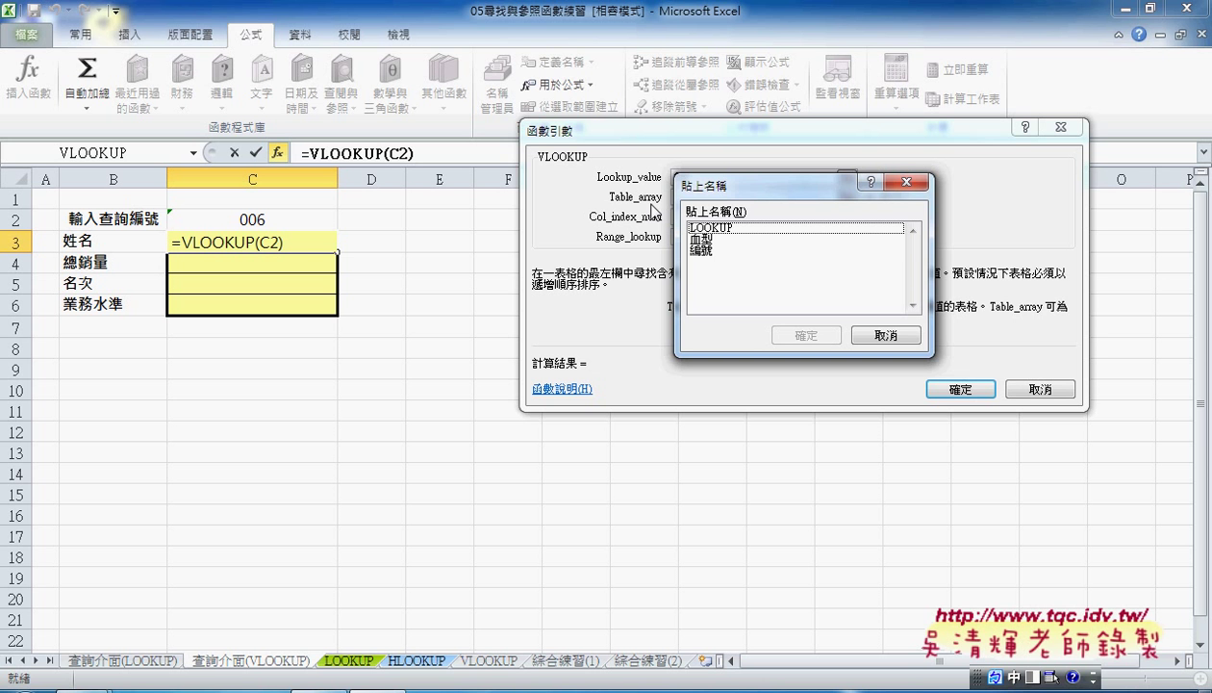
left_click(717, 229)
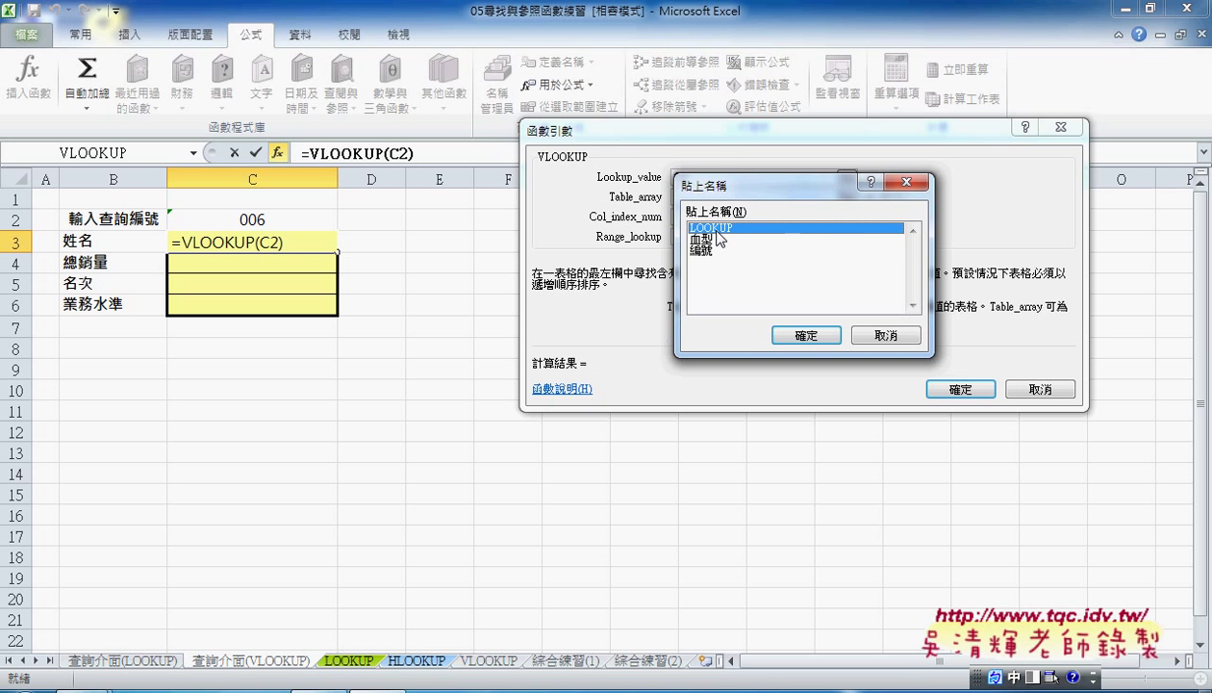
left_click(738, 415)
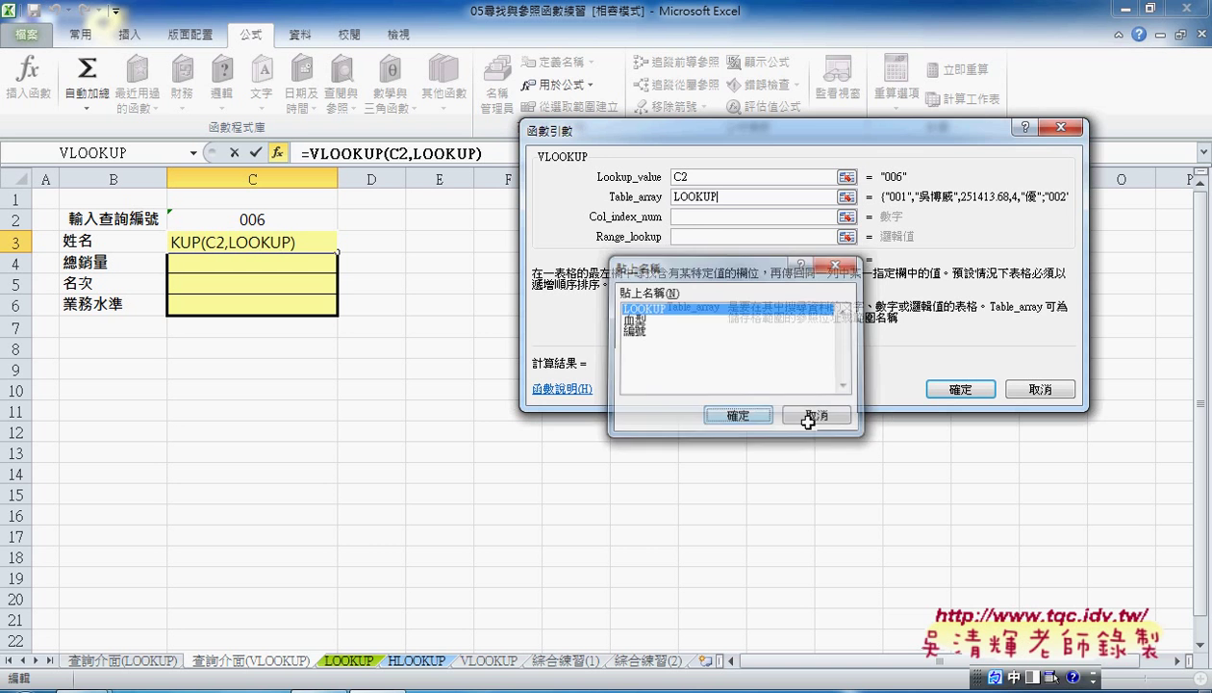
left_click(692, 216)
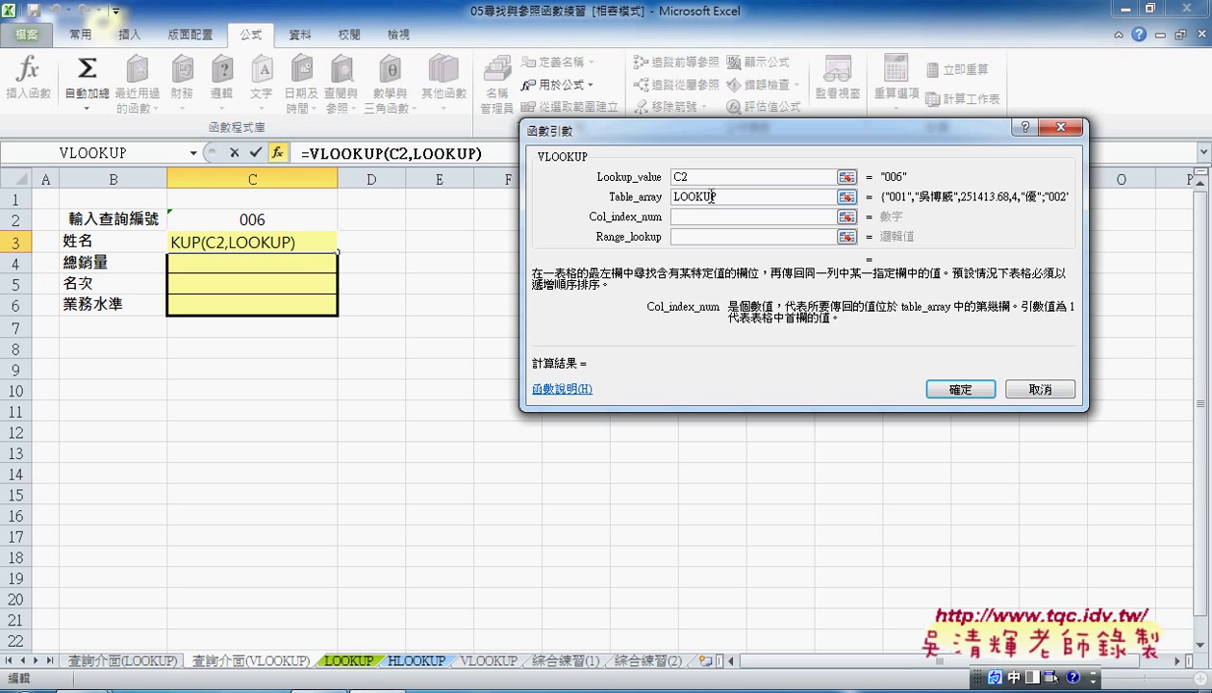
Enter column index 2 and range lookup 0, completing =VLOOKUP(C2,LOOKUP,2,0) in C3
type("2")
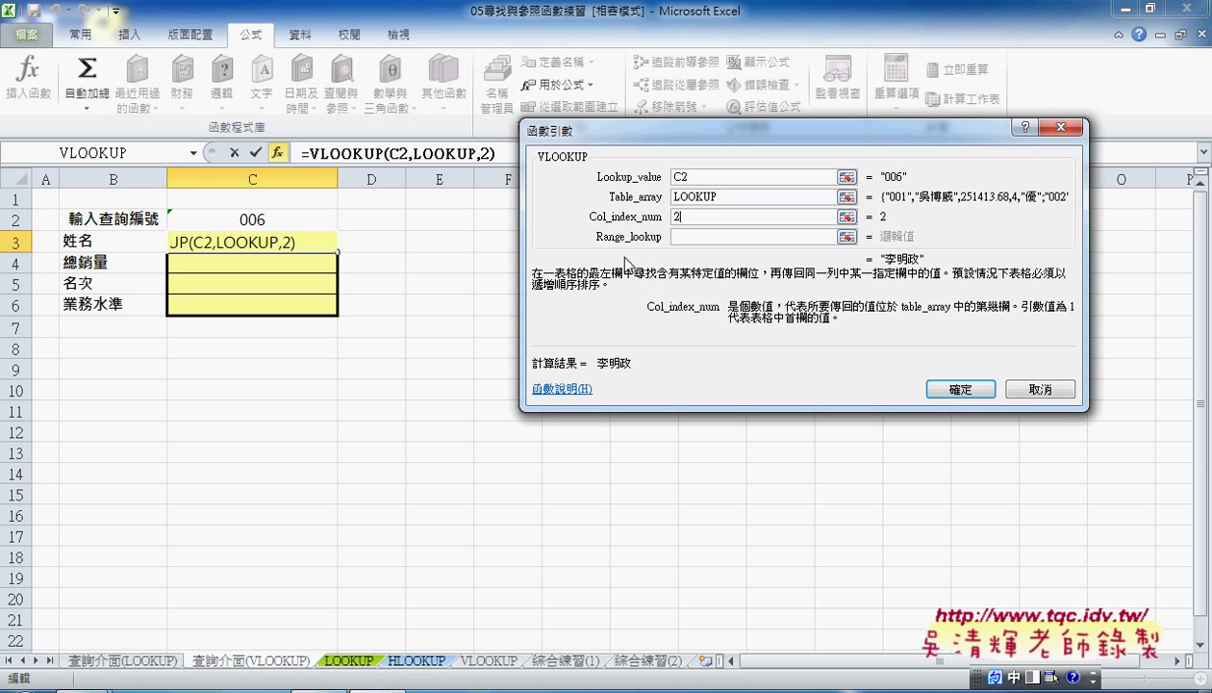
left_click(682, 236)
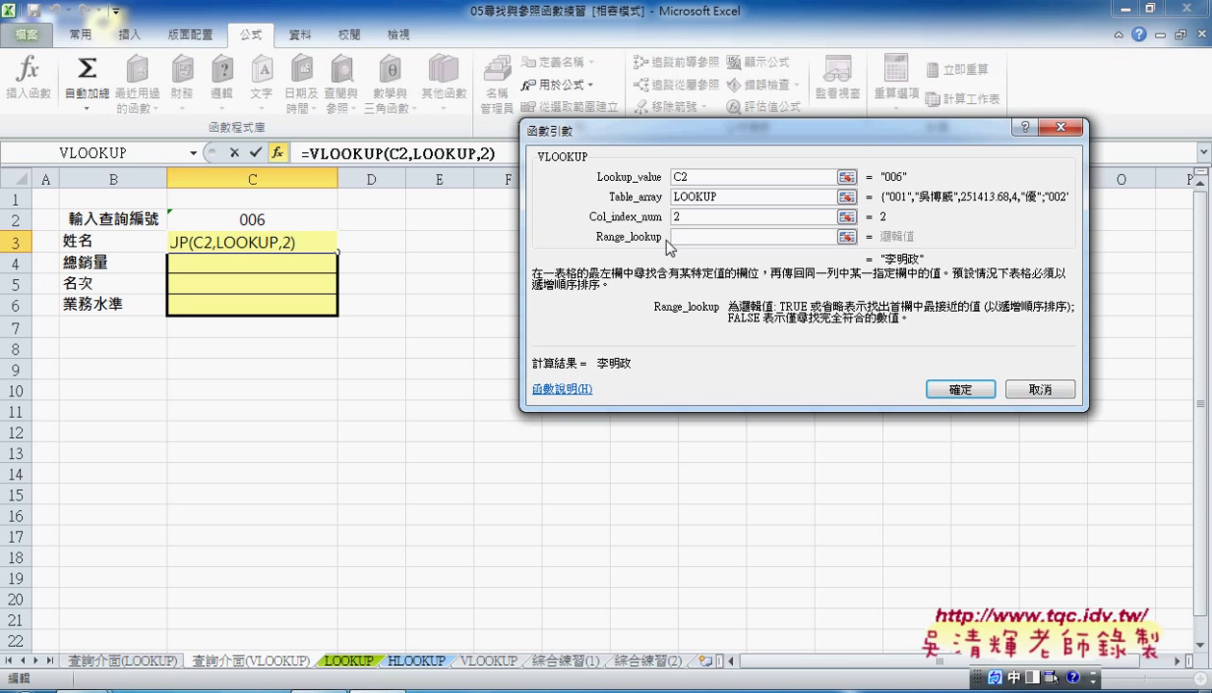
type("0")
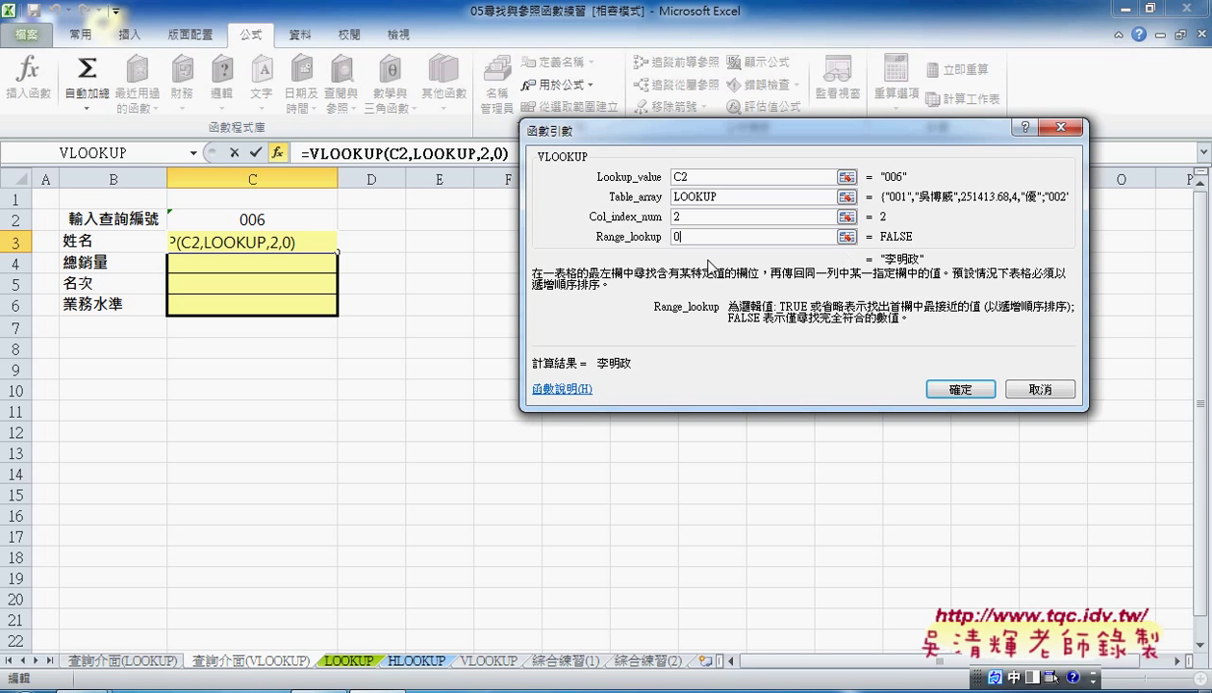
left_click_drag(691, 237, 653, 242)
type("1")
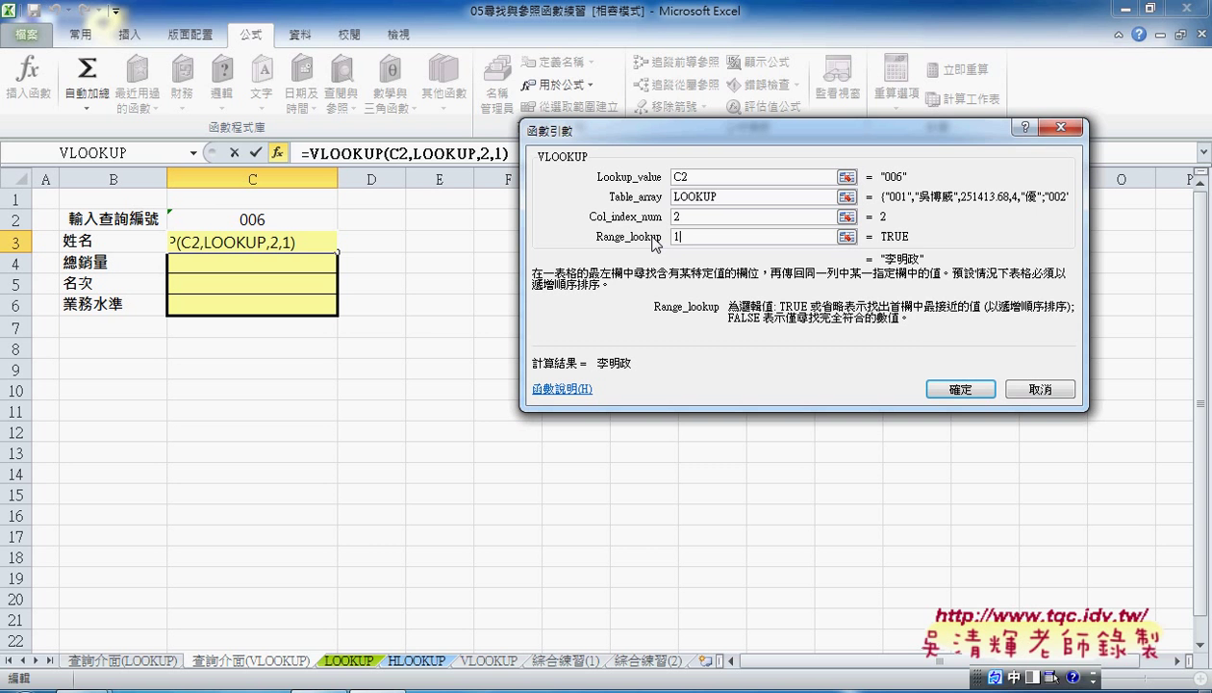
key("BackSpace")
type("0")
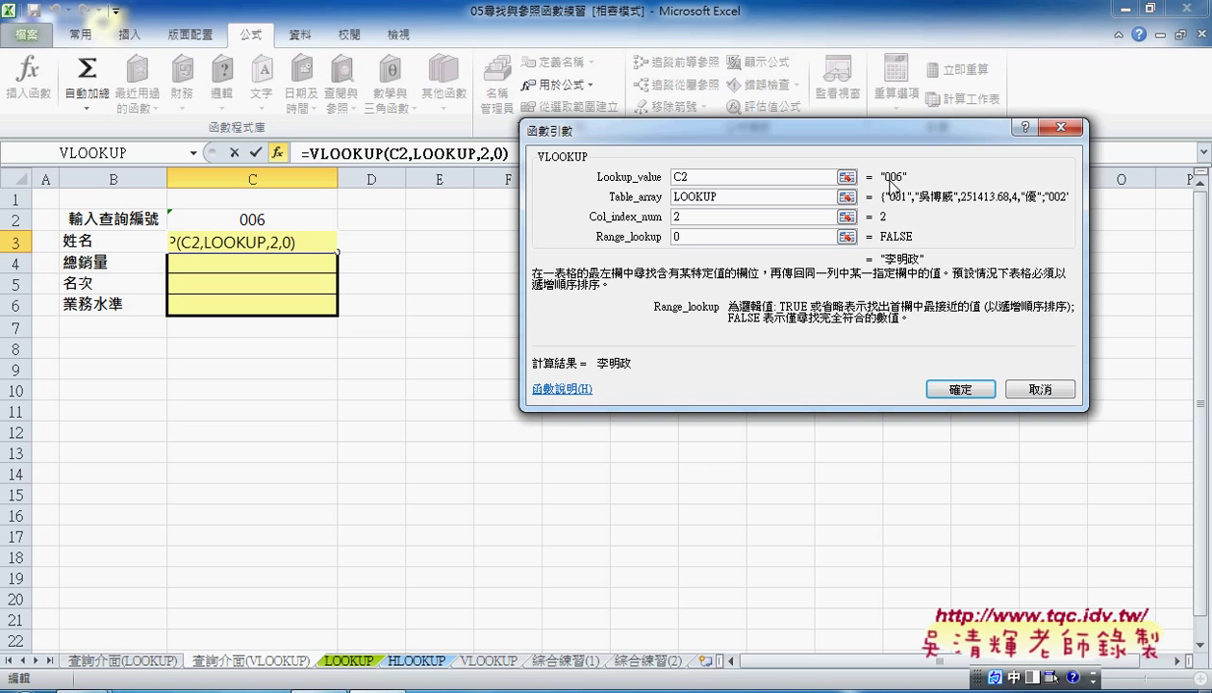
left_click(944, 382)
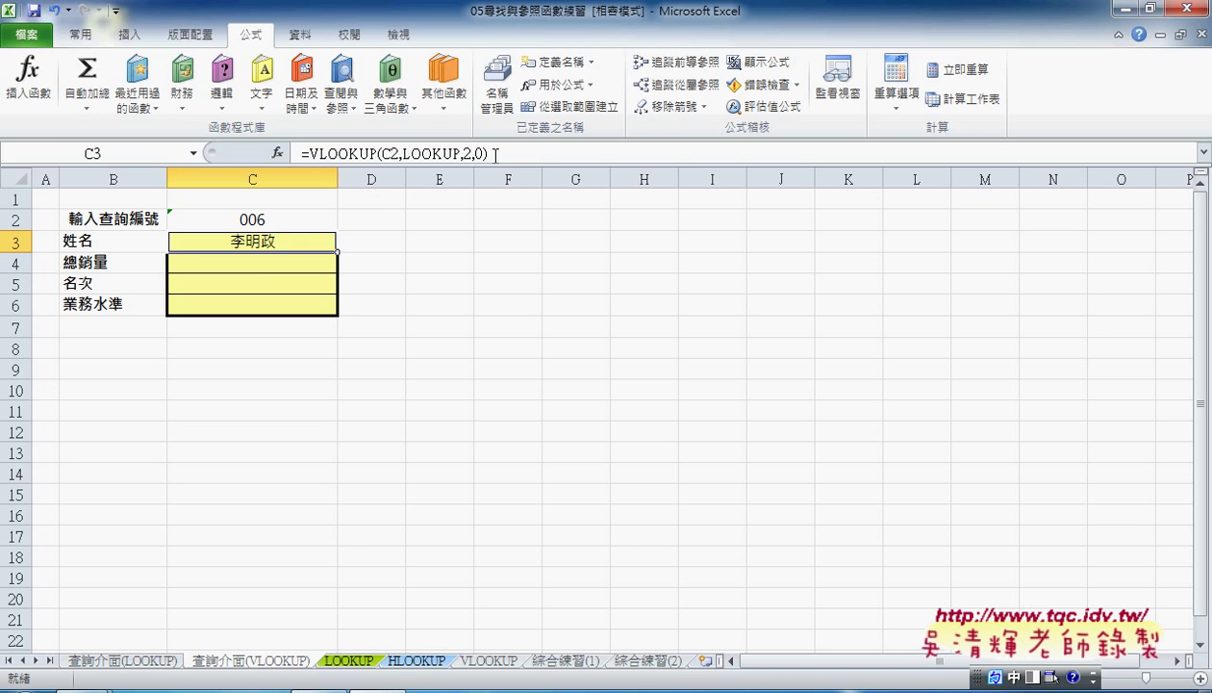
Copy the VLOOKUP formula text from C3 in the formula bar
left_click_drag(493, 153, 299, 153)
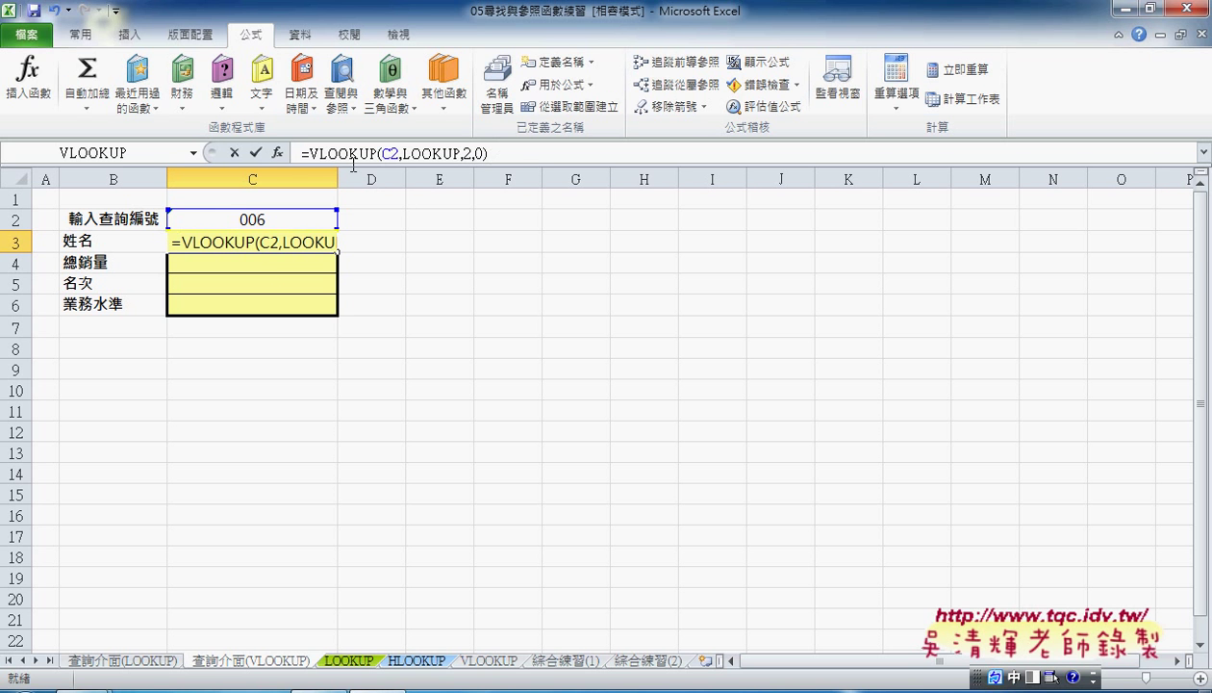
right_click(354, 150)
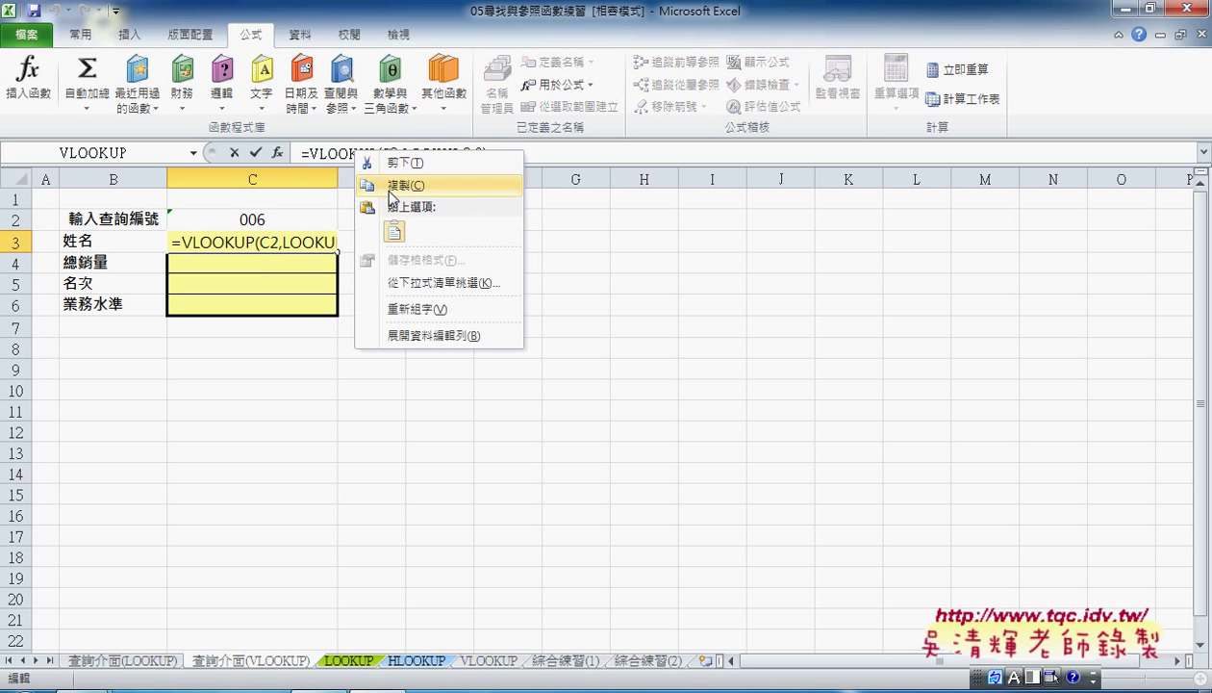
left_click(390, 185)
left_click(236, 153)
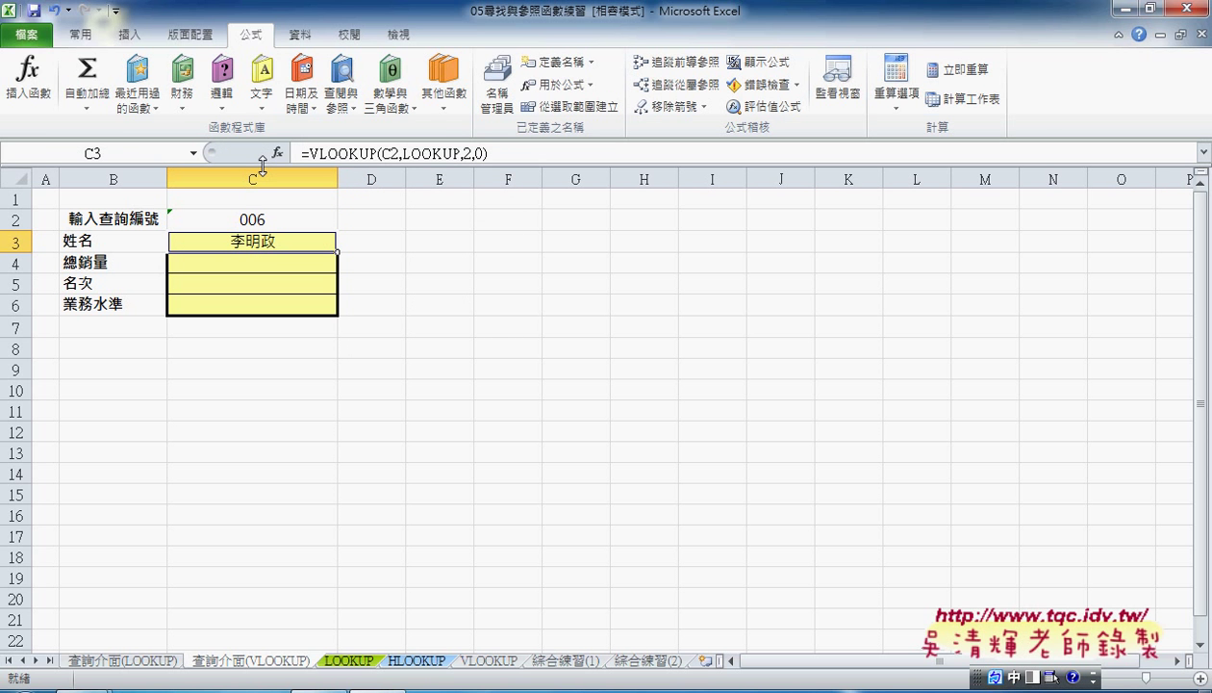
Paste the formula into C4 with column number 3 for total sales
left_click(275, 261)
left_click(349, 151)
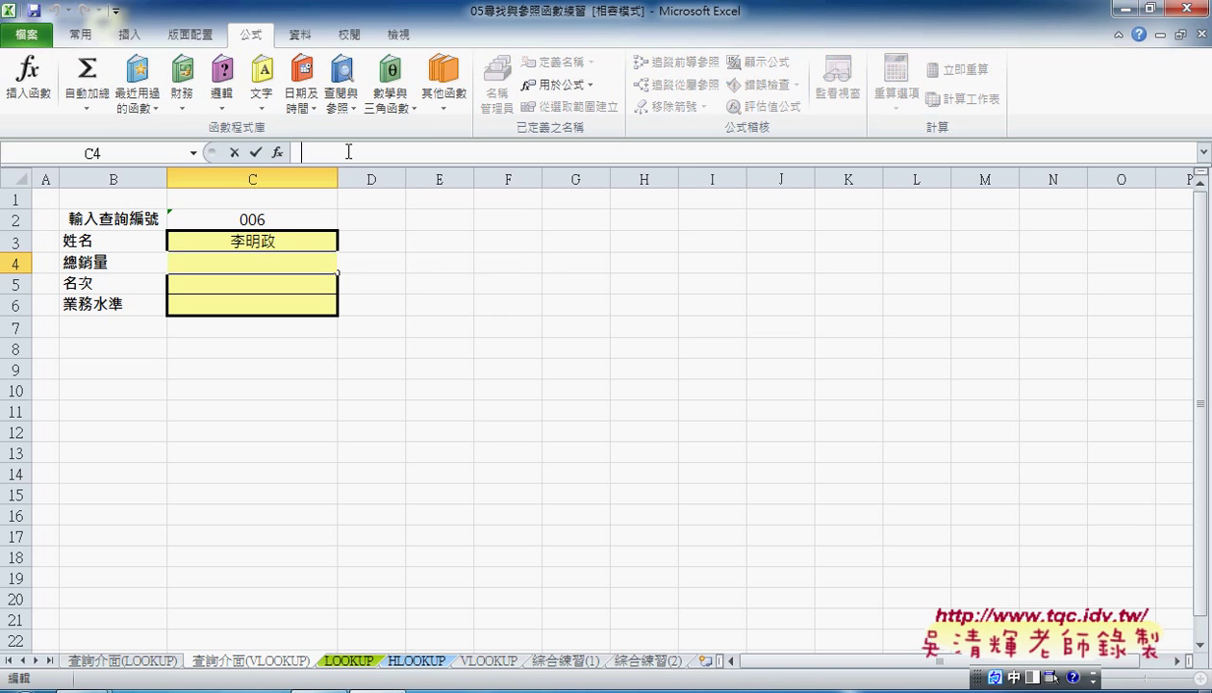
right_click(348, 151)
left_click(383, 227)
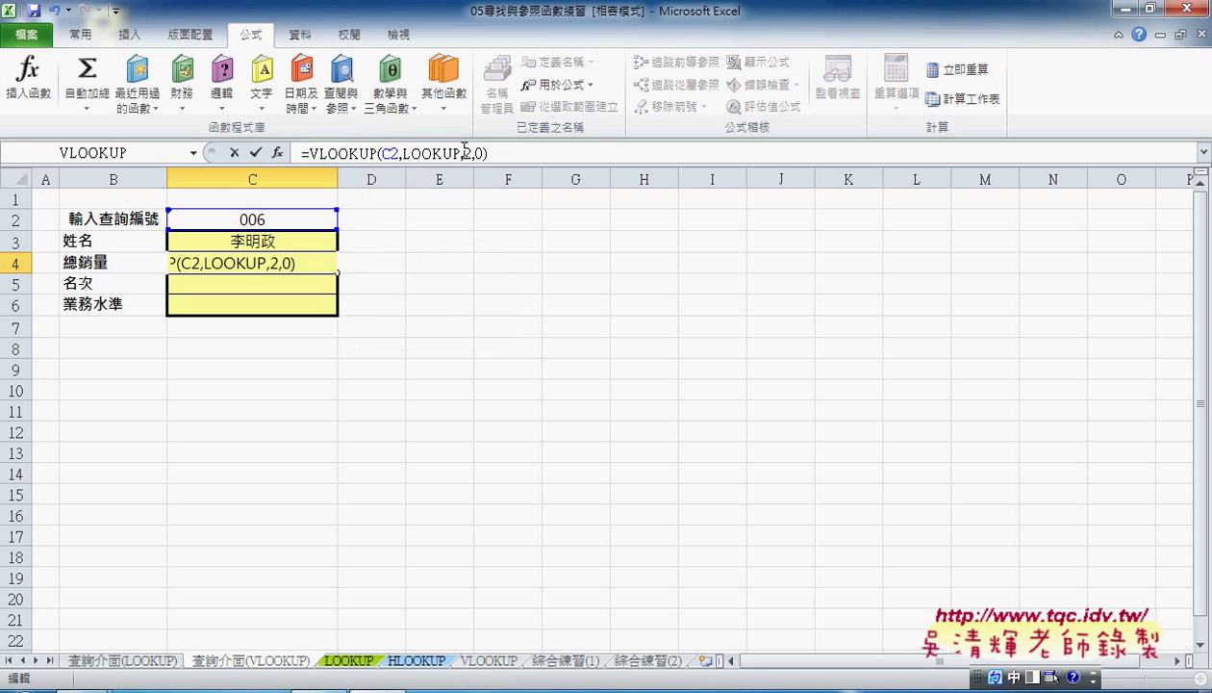
left_click(464, 152)
key("Delete")
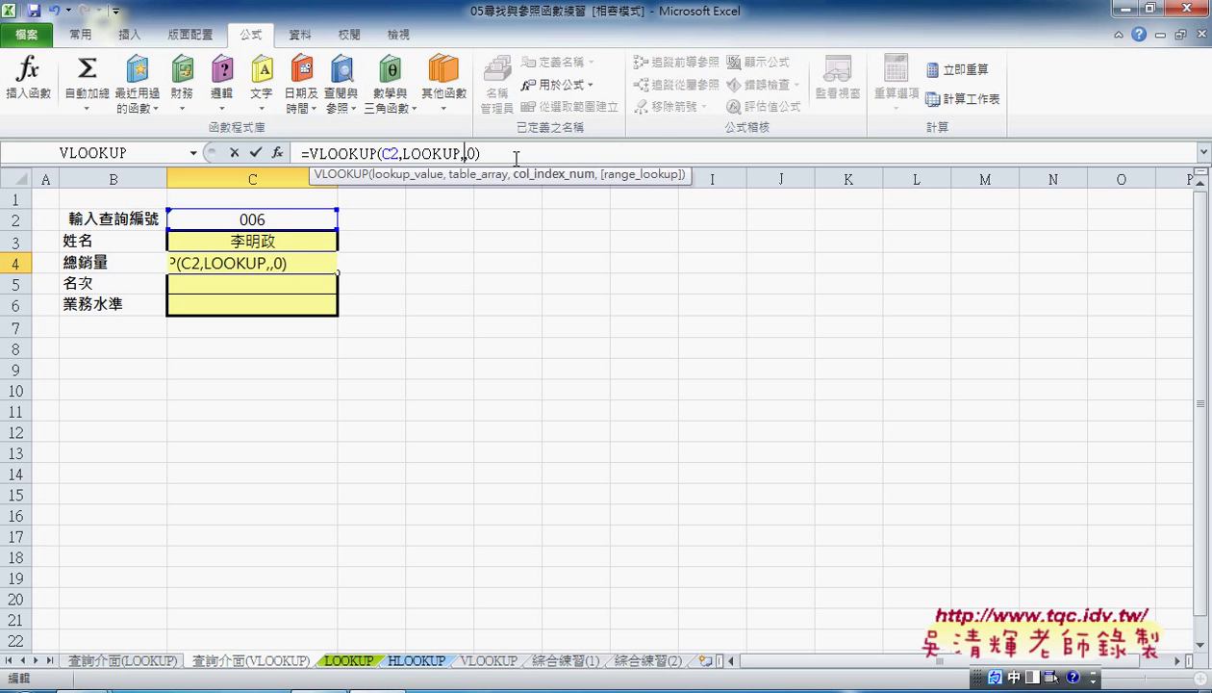
type("3")
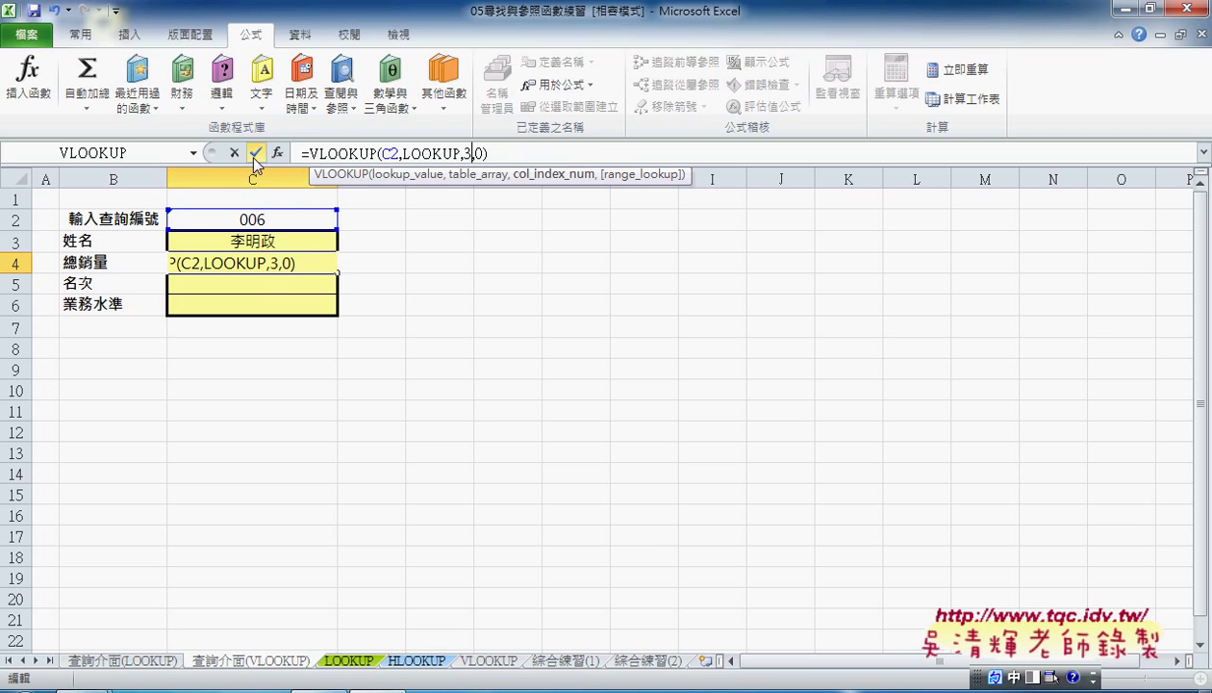
left_click(256, 152)
Paste the formula into C5 with column number 4 for rank
left_click(265, 285)
left_click(306, 154)
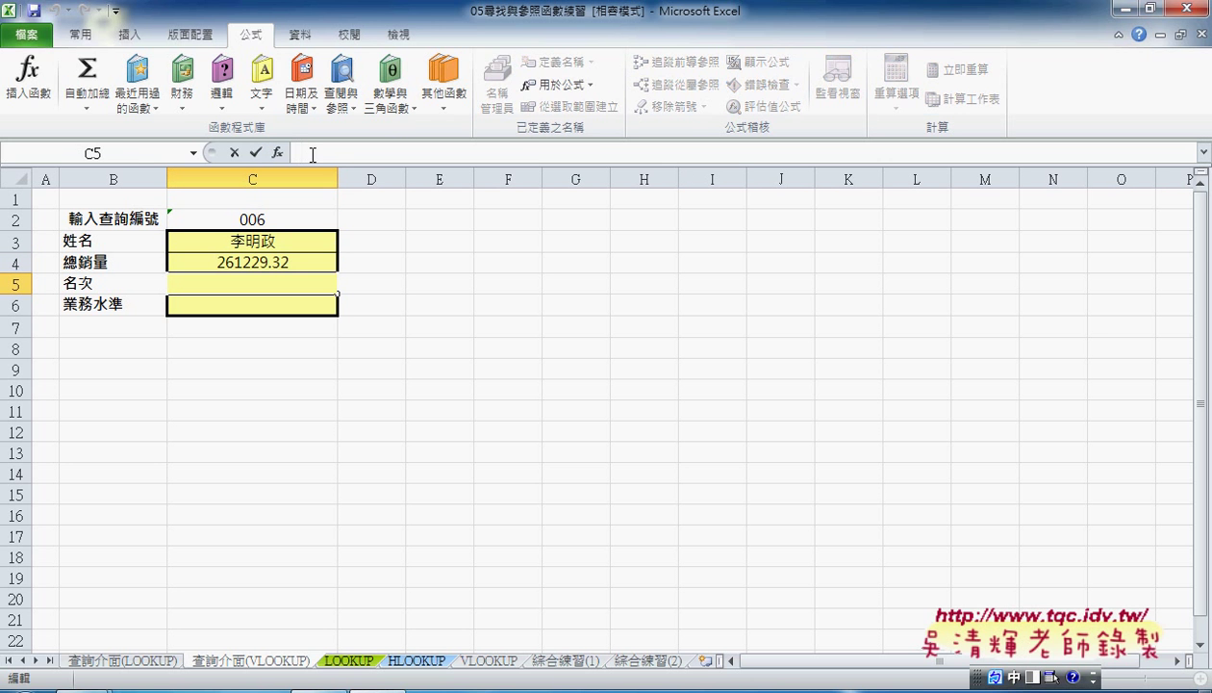
key("ctrl+v")
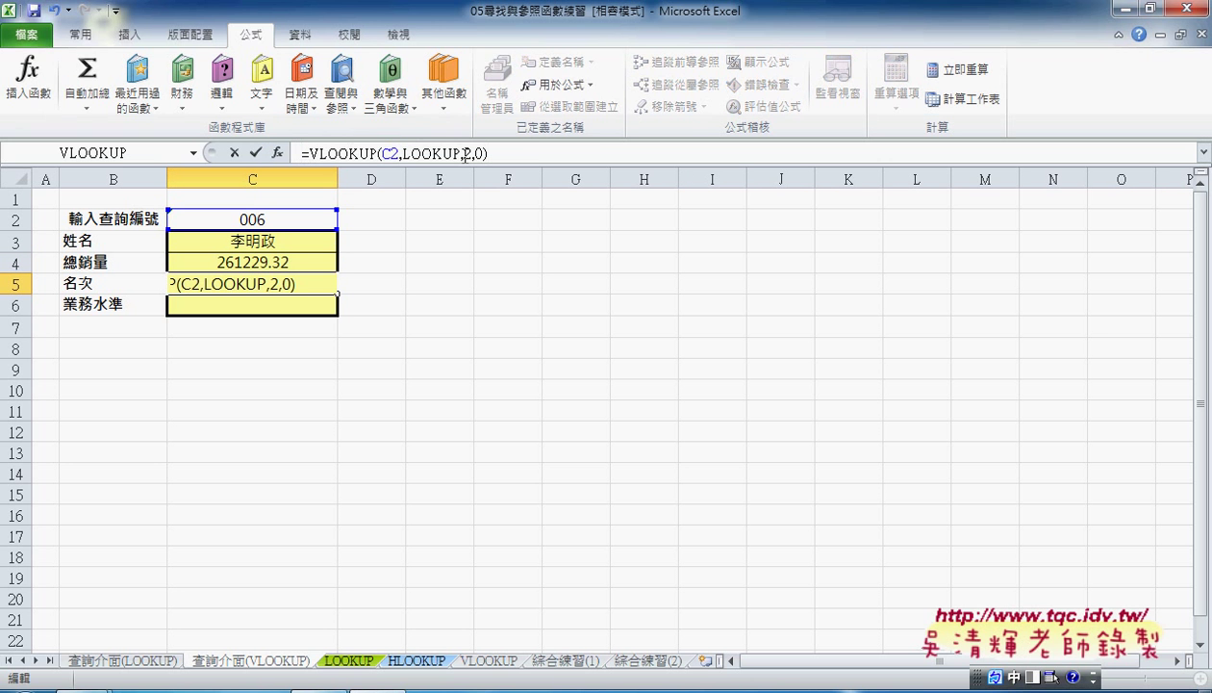
double_click(467, 154)
type("4")
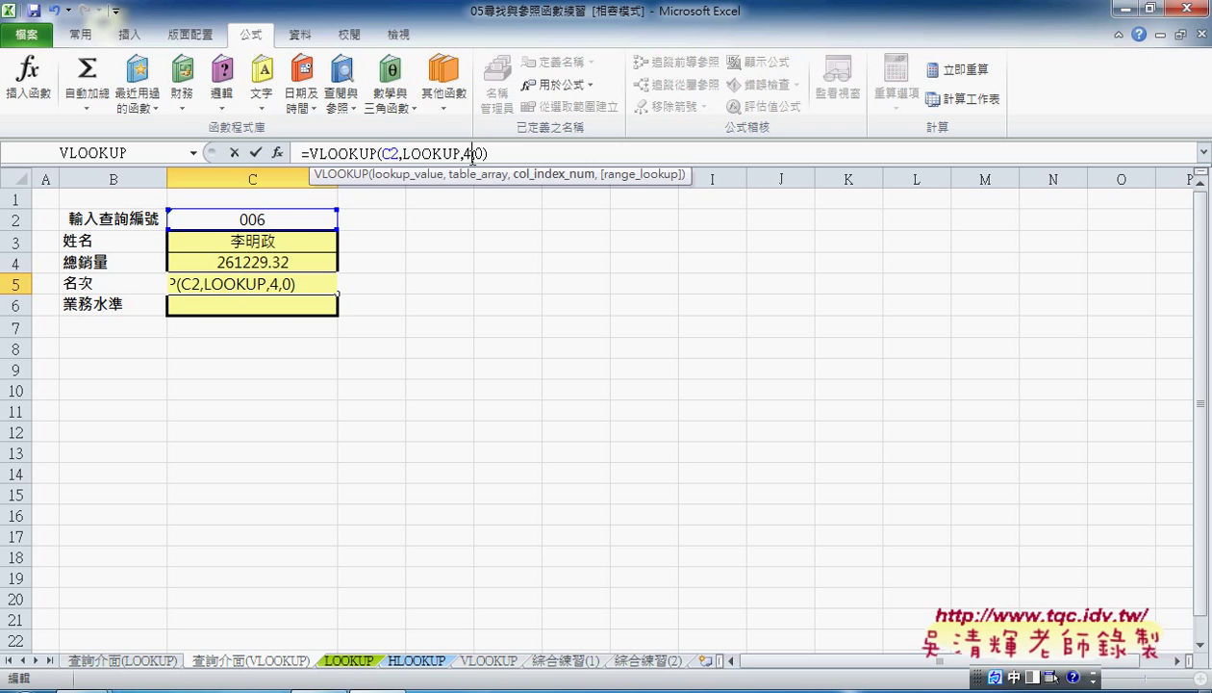
left_click(256, 152)
Paste the formula into C6 with column number 5 for level
left_click(257, 305)
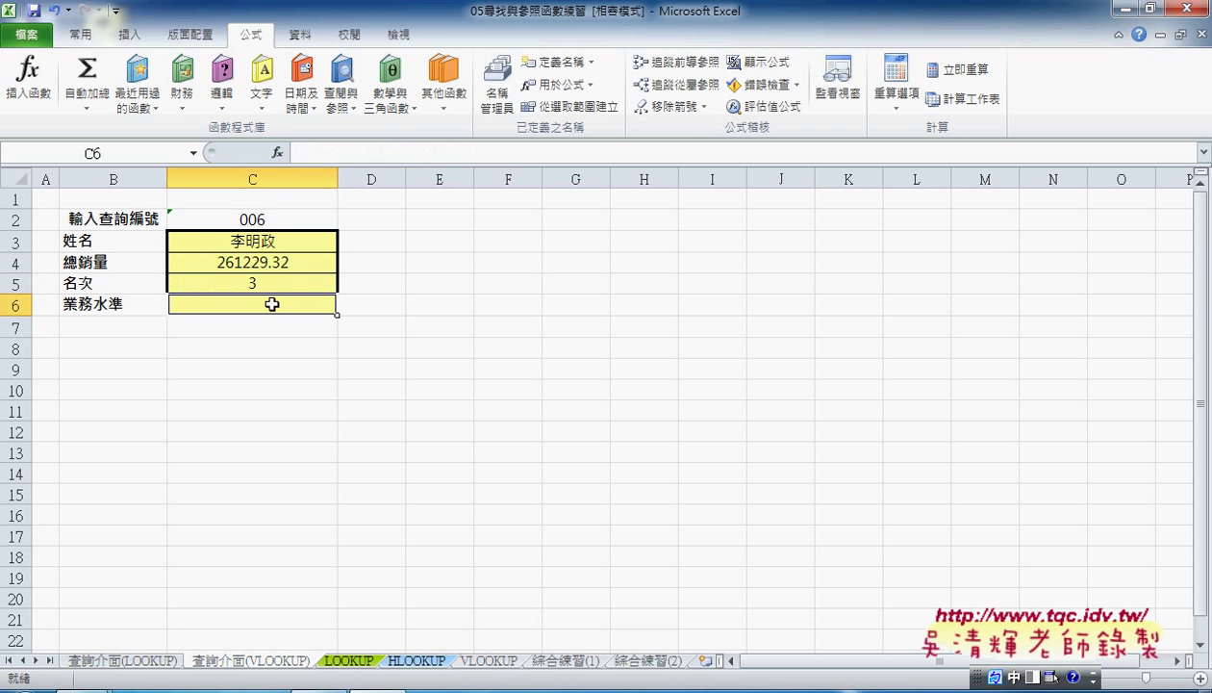
right_click(356, 151)
left_click(395, 231)
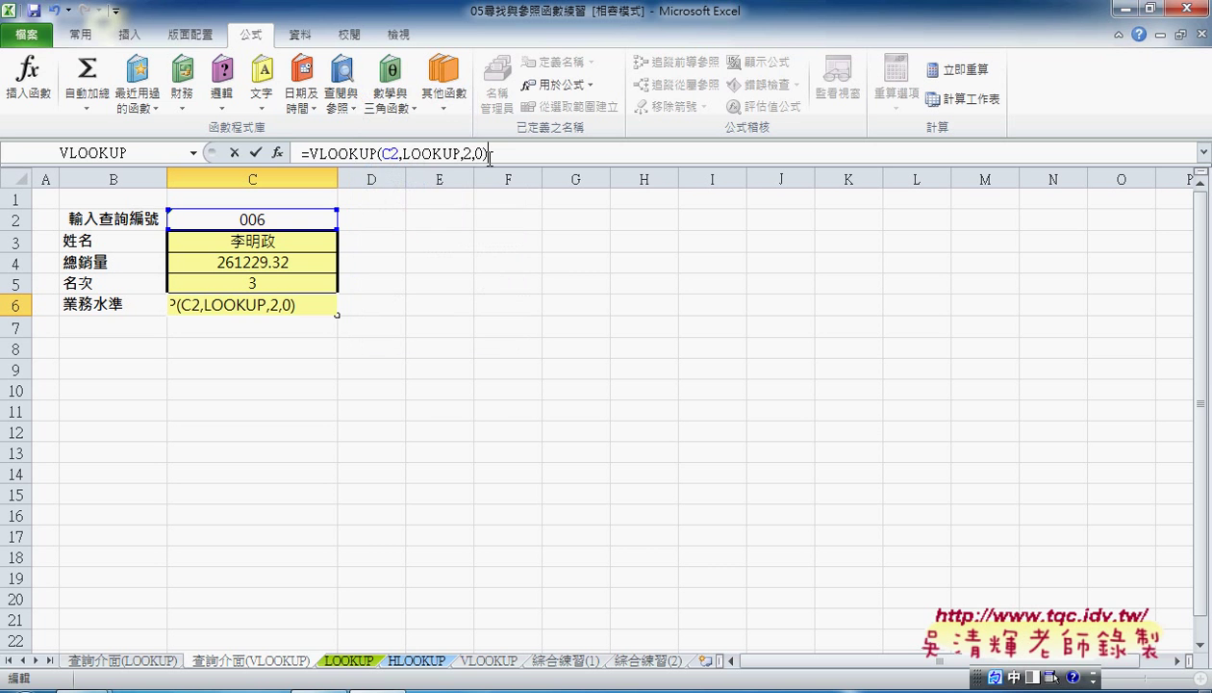
double_click(468, 154)
type("5")
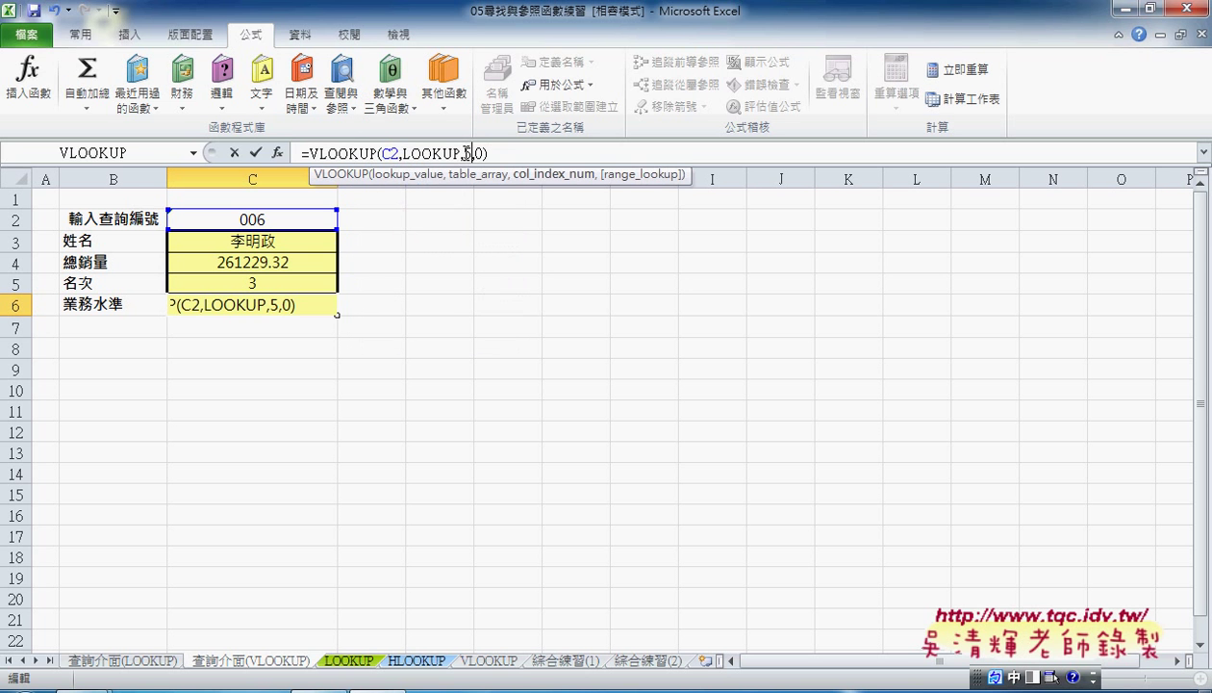
left_click(256, 152)
left_click(317, 224)
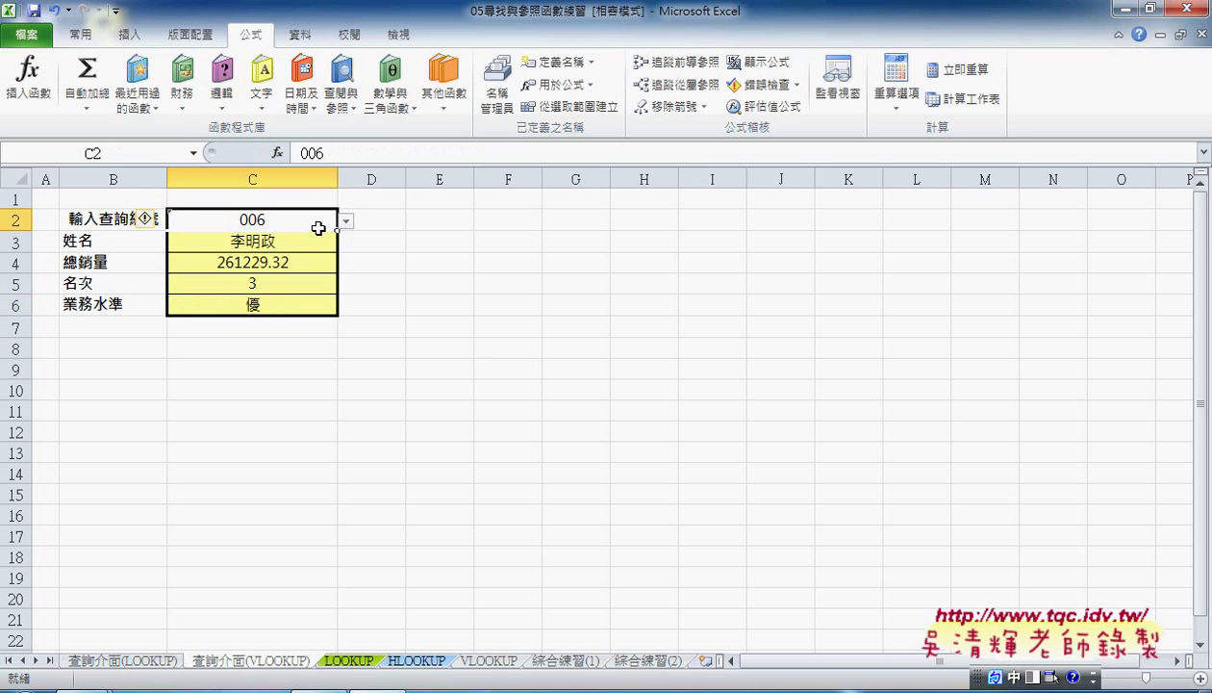
Query ID 008 from the dropdown, then try entering the invalid ID 009
left_click(345, 222)
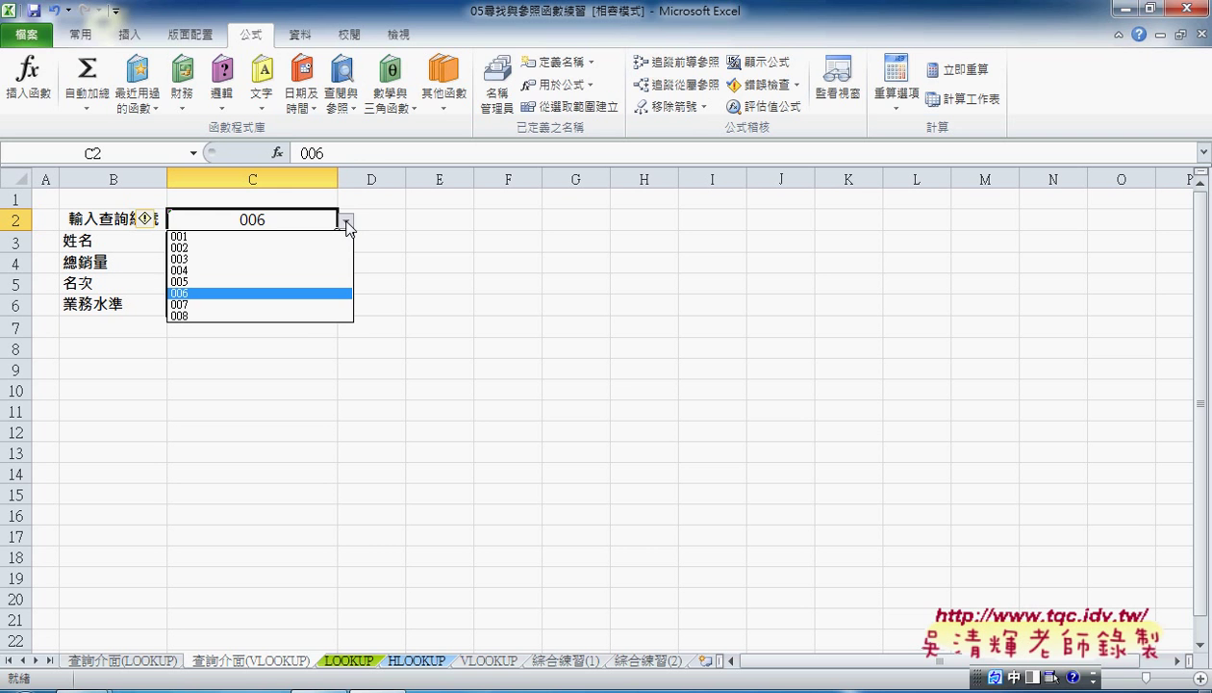
left_click(302, 311)
double_click(260, 219)
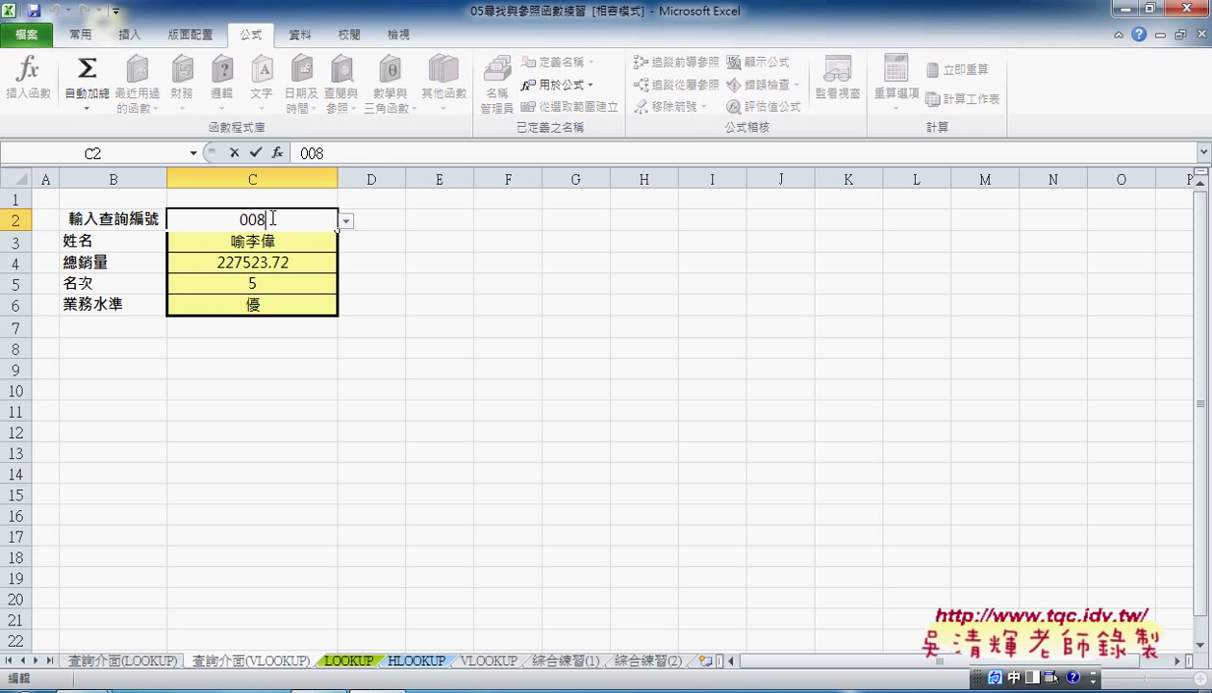
left_click_drag(258, 218, 269, 219)
type("9")
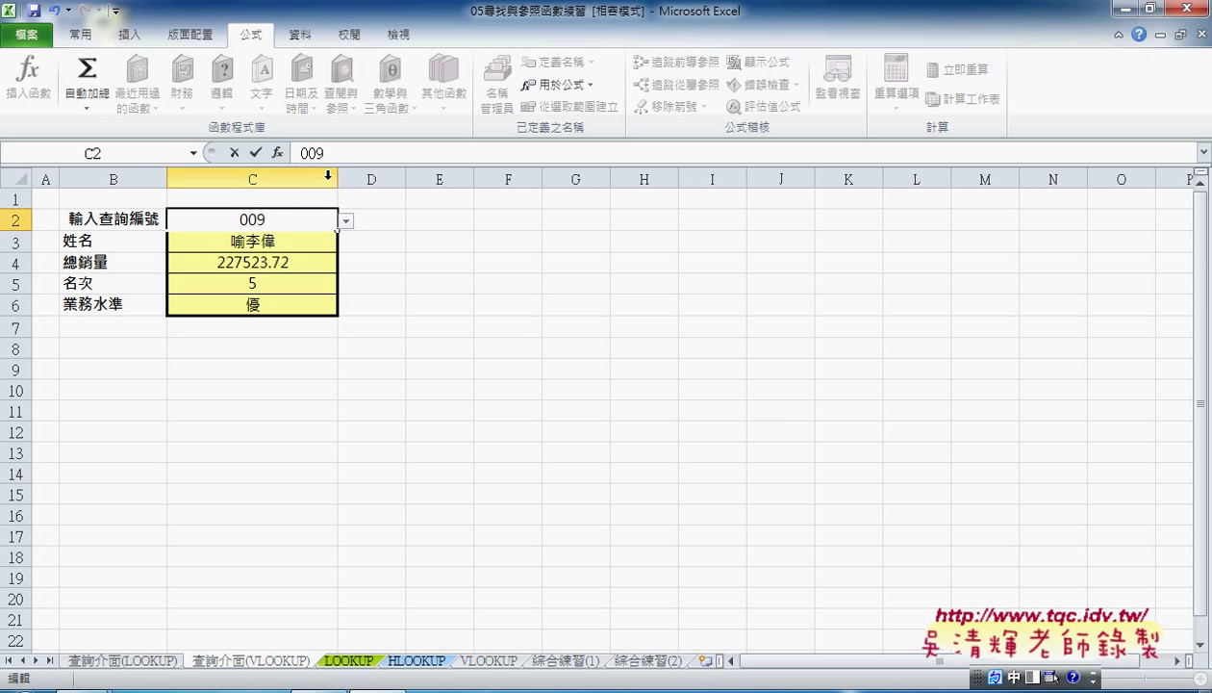
key("Return")
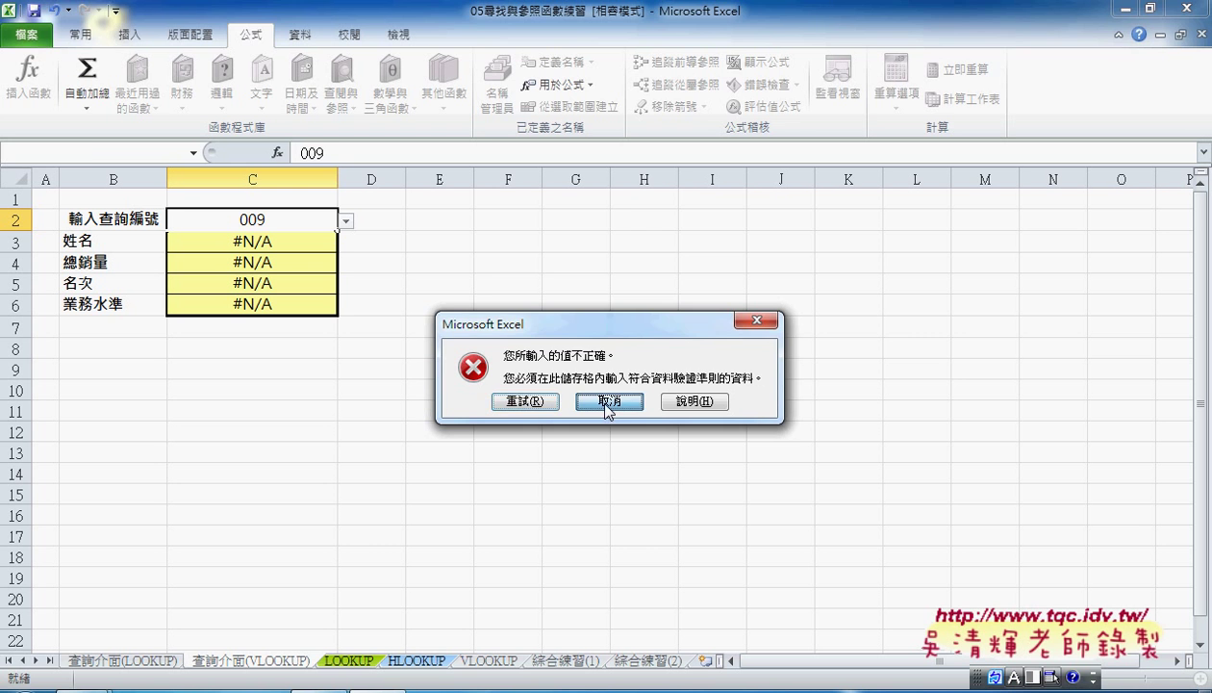
Retry after the validation error and query ID 002 instead
left_click(525, 403)
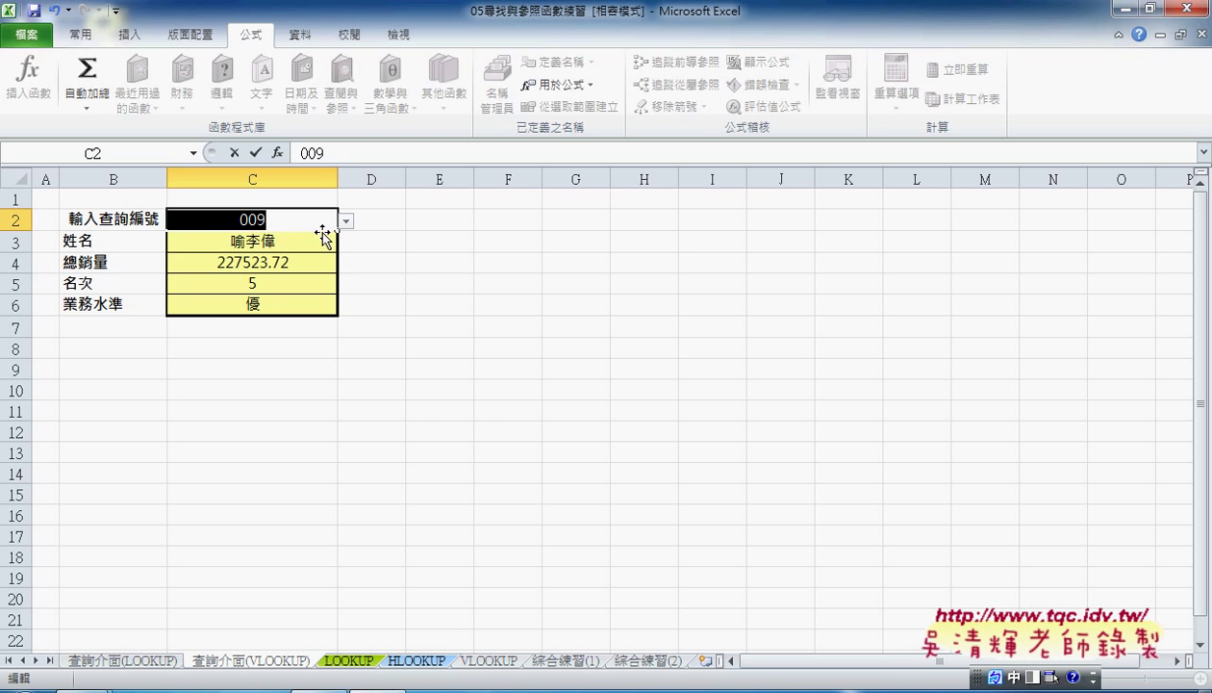
type("00")
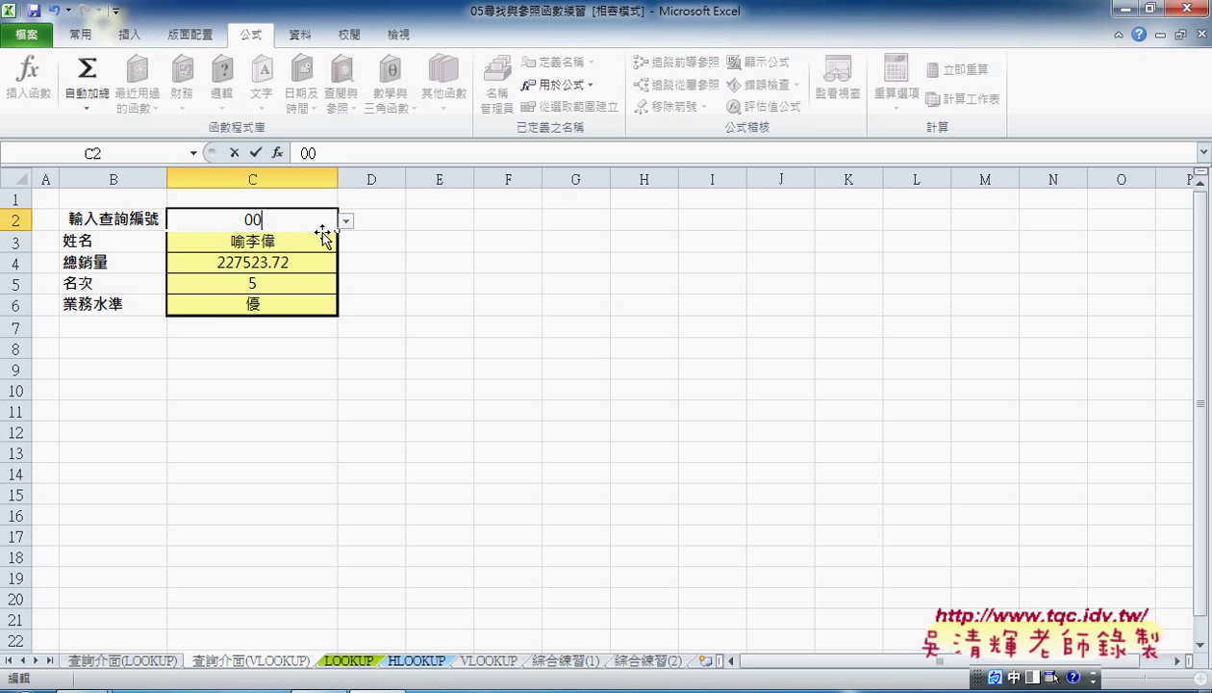
type("2")
key("Return")
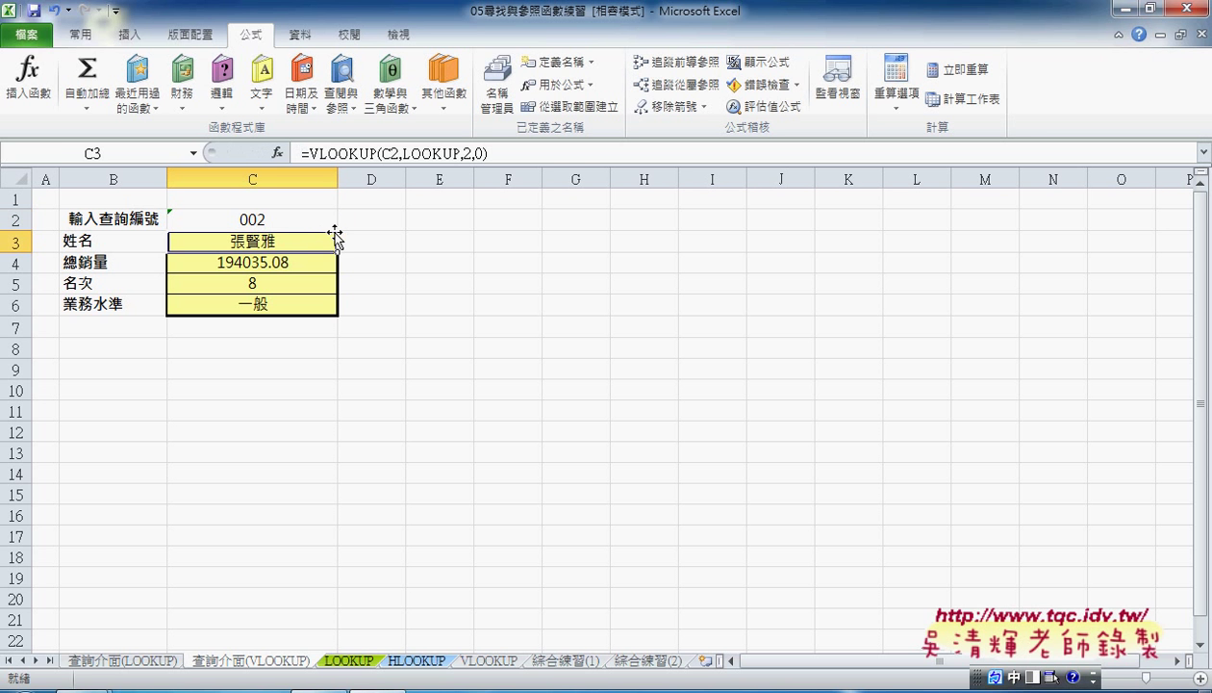
left_click(314, 215)
left_click(324, 241)
double_click(480, 154)
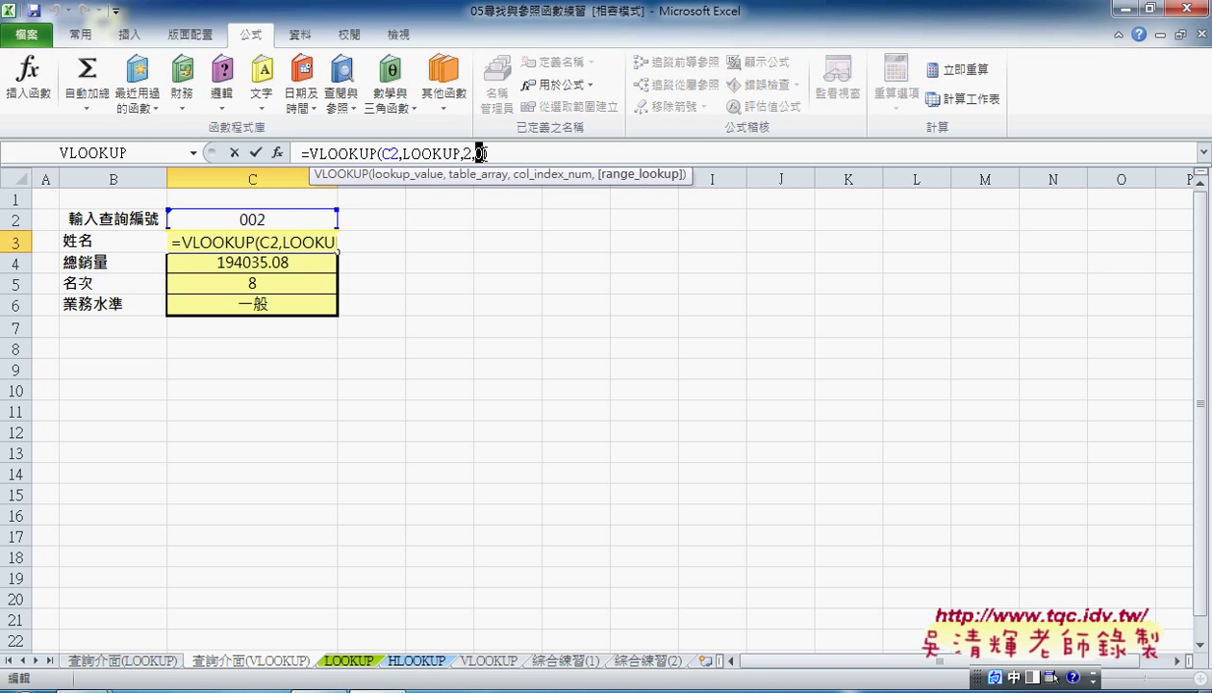
type("1")
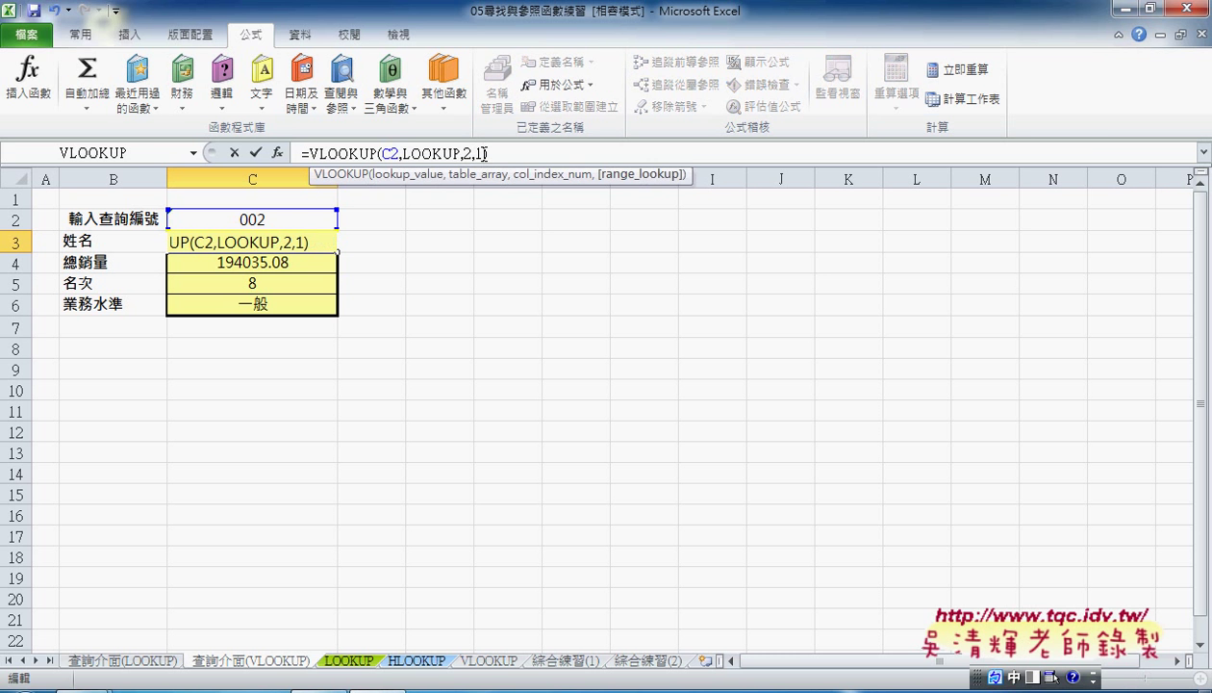
left_click(277, 152)
left_click(678, 236)
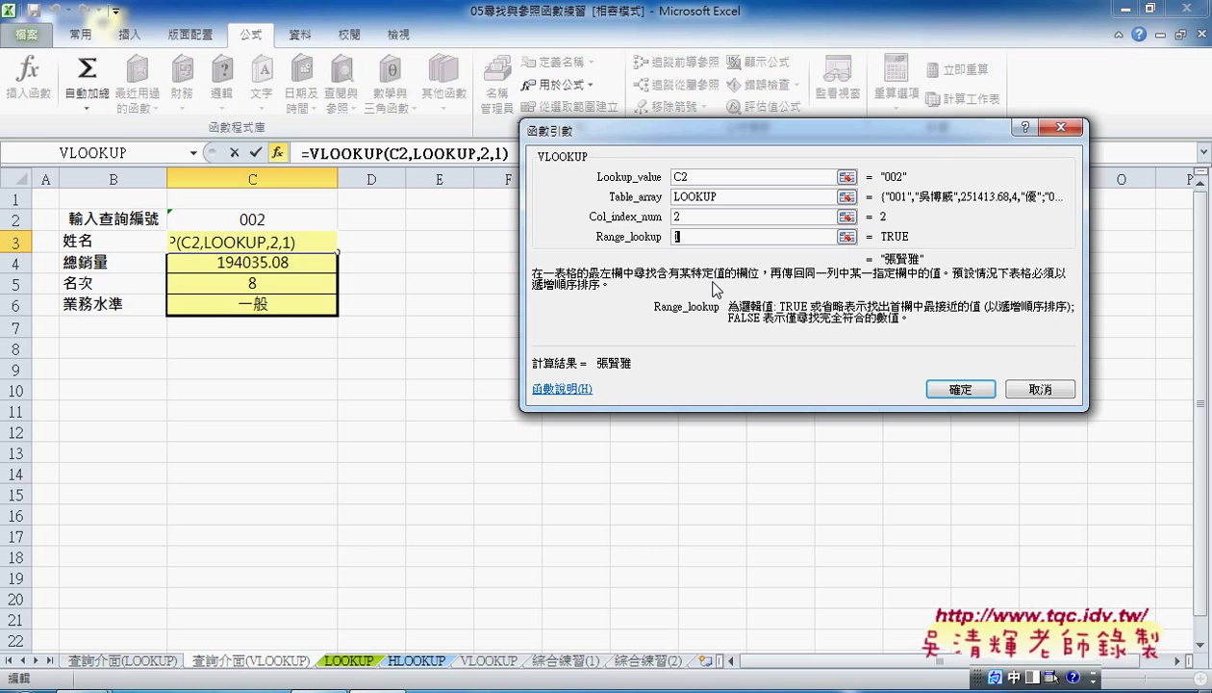
type("0")
left_click(960, 389)
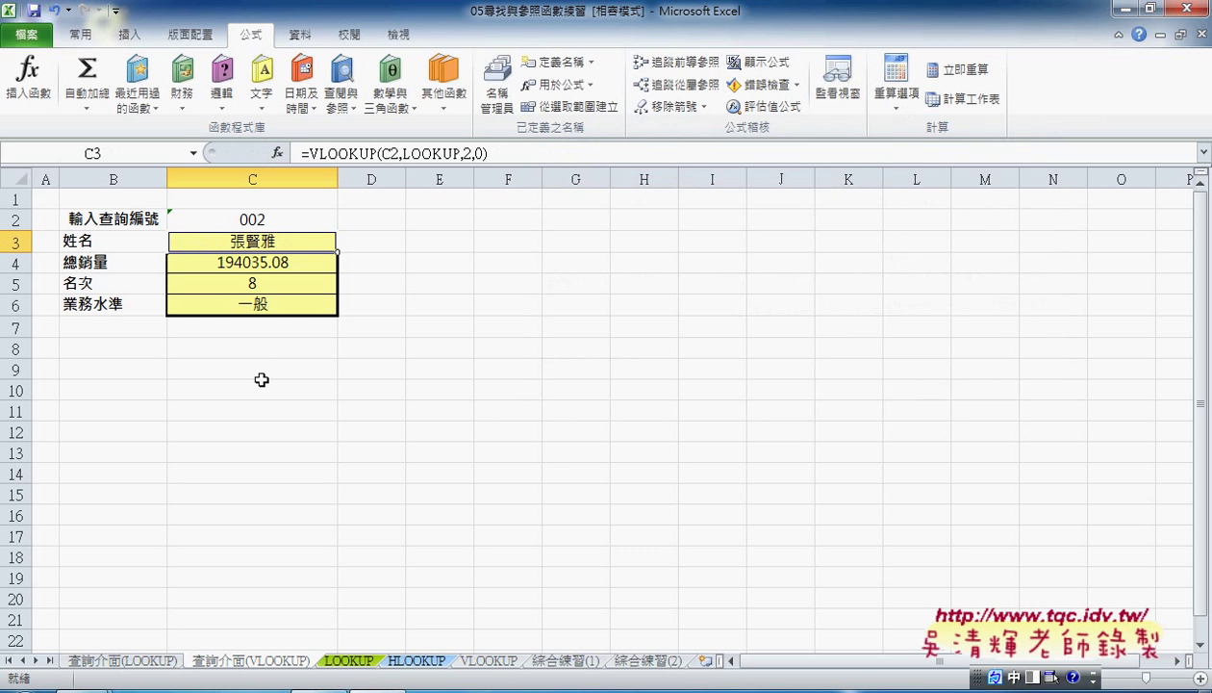